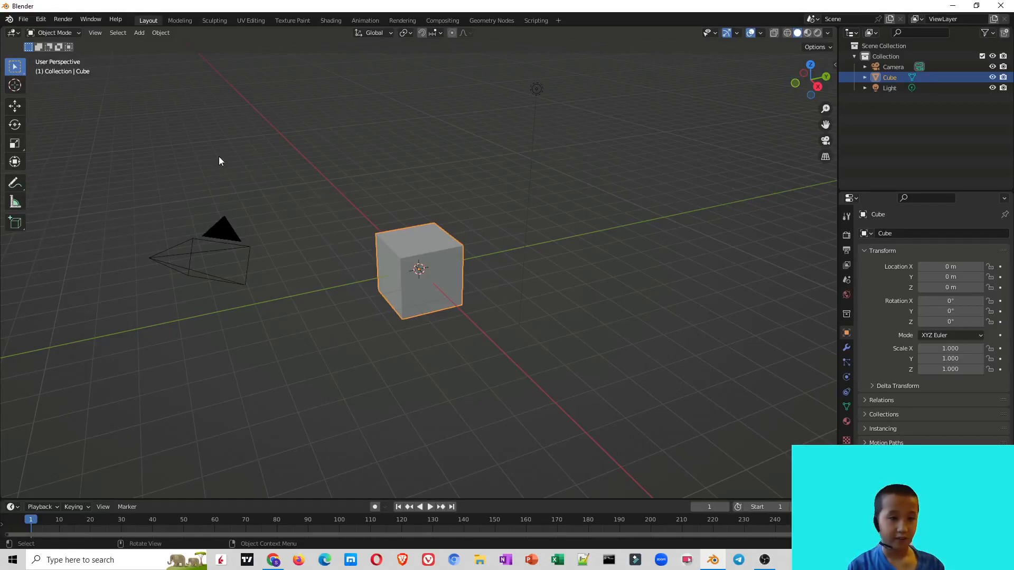
# Box-select the area around the cube so that the cube and the light are both selected.
pyautogui.moveTo(318, 183); pyautogui.dragTo(526, 362)
pyautogui.click(423, 274)
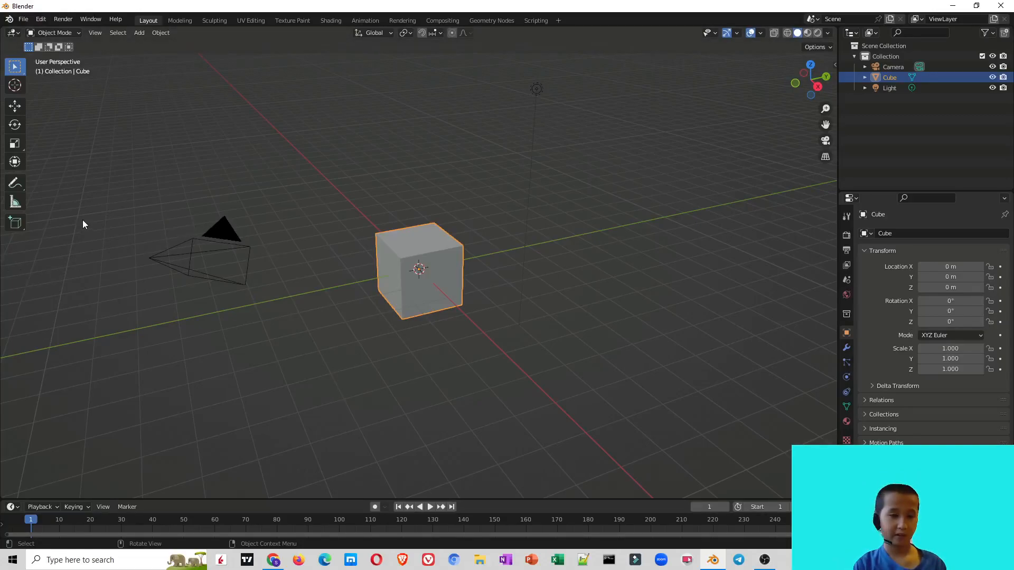
pyautogui.moveTo(283, 204); pyautogui.dragTo(581, 396)
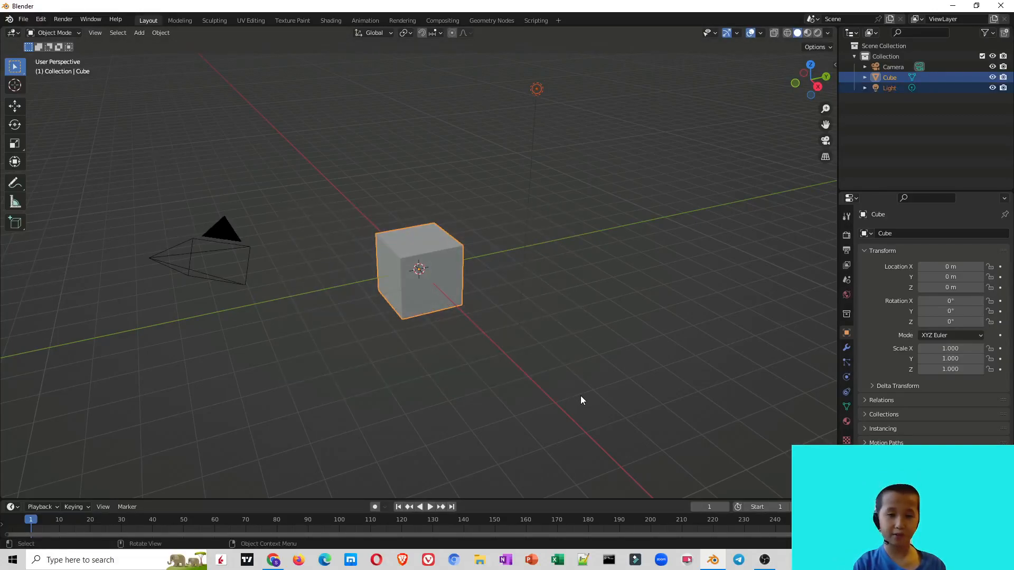
# Place the 3D cursor beside the cube, and move it back to about the cube's center.
pyautogui.click(16, 86)
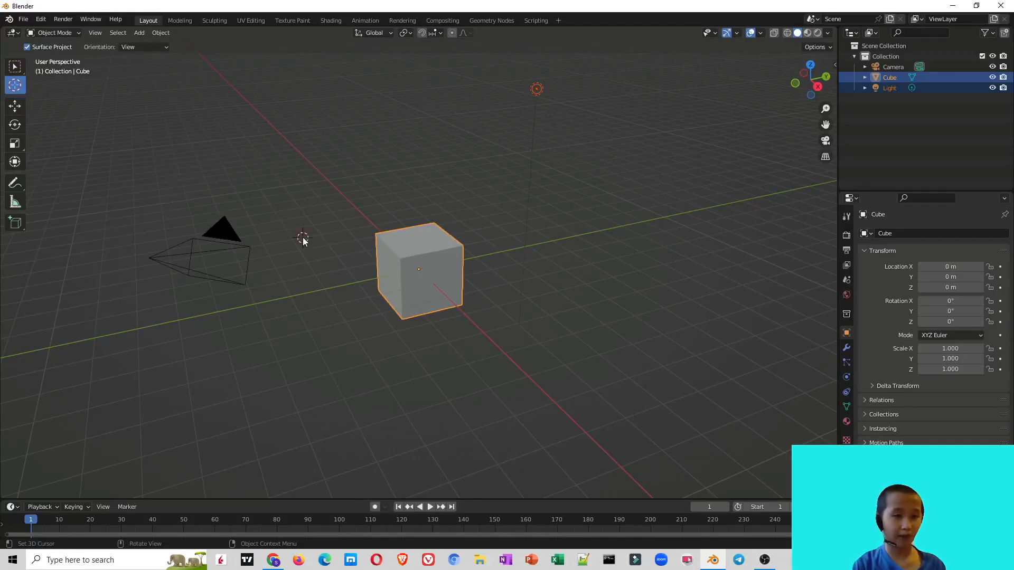
pyautogui.moveTo(303, 239); pyautogui.dragTo(420, 268)
pyautogui.scroll(10, 418, 309)
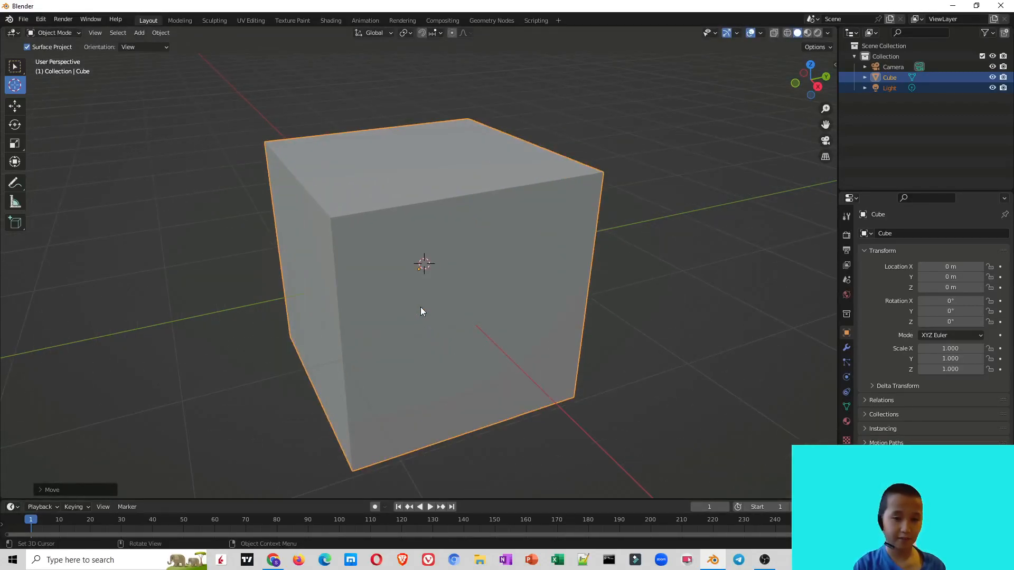
pyautogui.scroll(1, 421, 310)
pyautogui.scroll(-6, 430, 289)
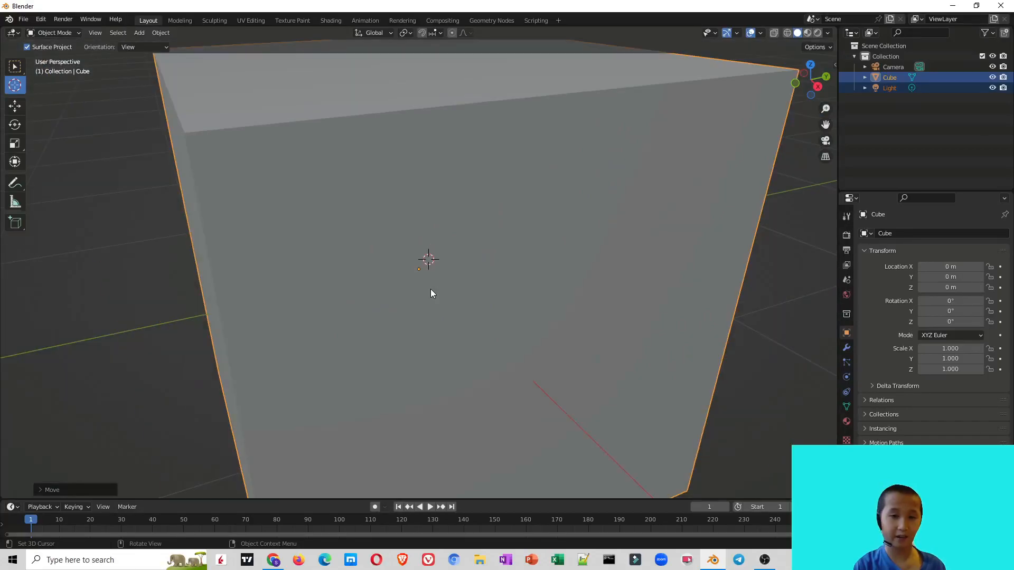
pyautogui.scroll(-3, 431, 292)
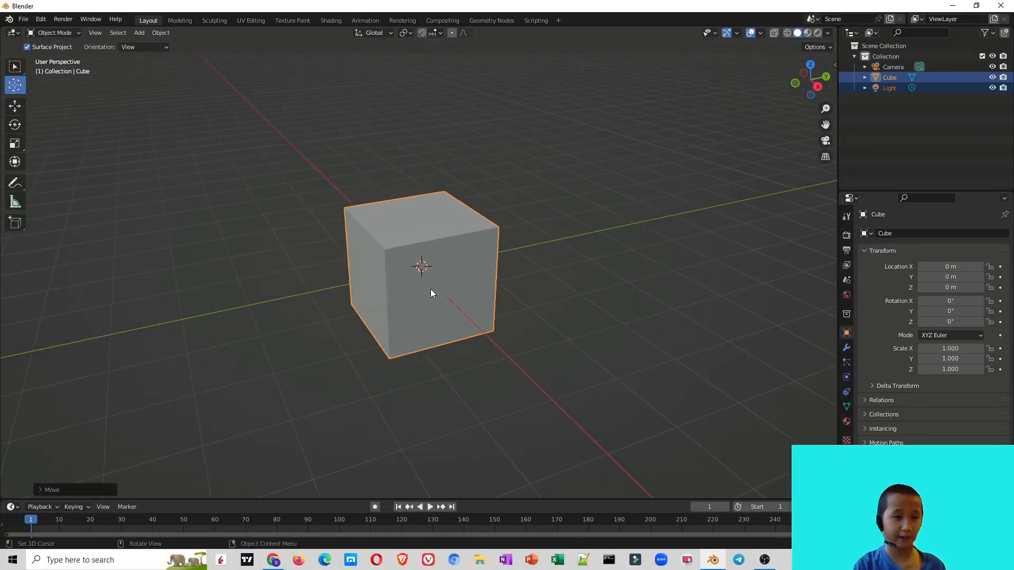
# Move the cube freely with the Move tool to about X -0.37 m, Y -0.06 m, Z 0.46 m.
pyautogui.click(14, 112)
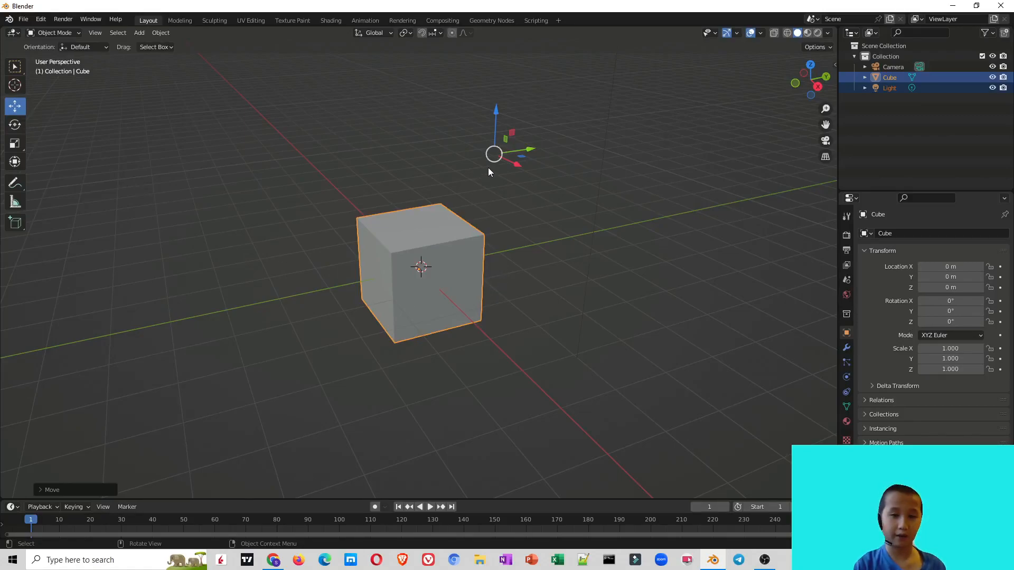
pyautogui.moveTo(495, 152)
pyautogui.mouseDown()
pyautogui.moveTo(493, 205)
pyautogui.moveTo(484, 140)
pyautogui.mouseUp()
pyautogui.moveTo(447, 262)
pyautogui.mouseDown()
pyautogui.moveTo(514, 242)
pyautogui.moveTo(431, 269)
pyautogui.mouseUp()
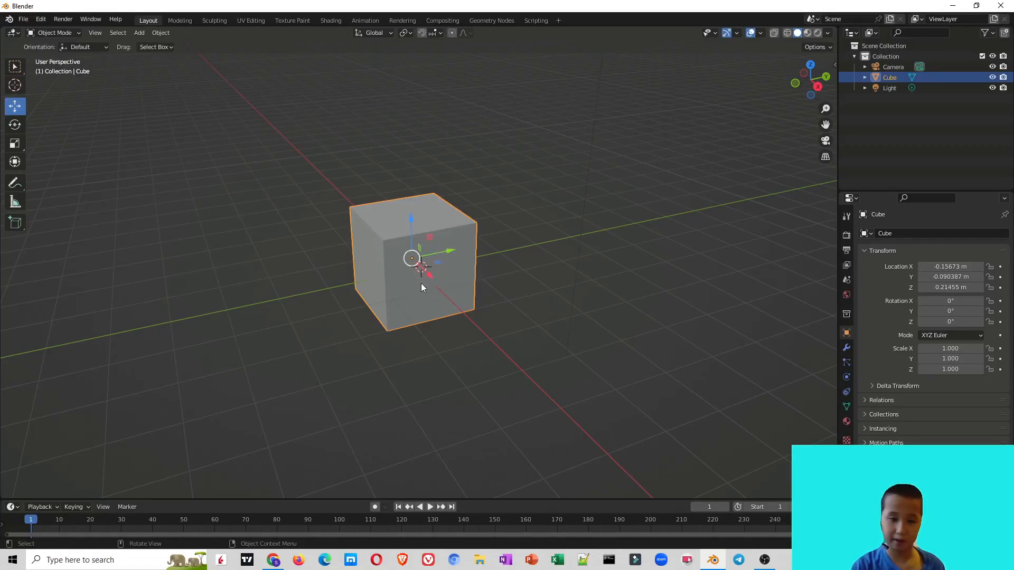
pyautogui.moveTo(414, 259); pyautogui.dragTo(493, 388)
pyautogui.moveTo(442, 283); pyautogui.dragTo(416, 245)
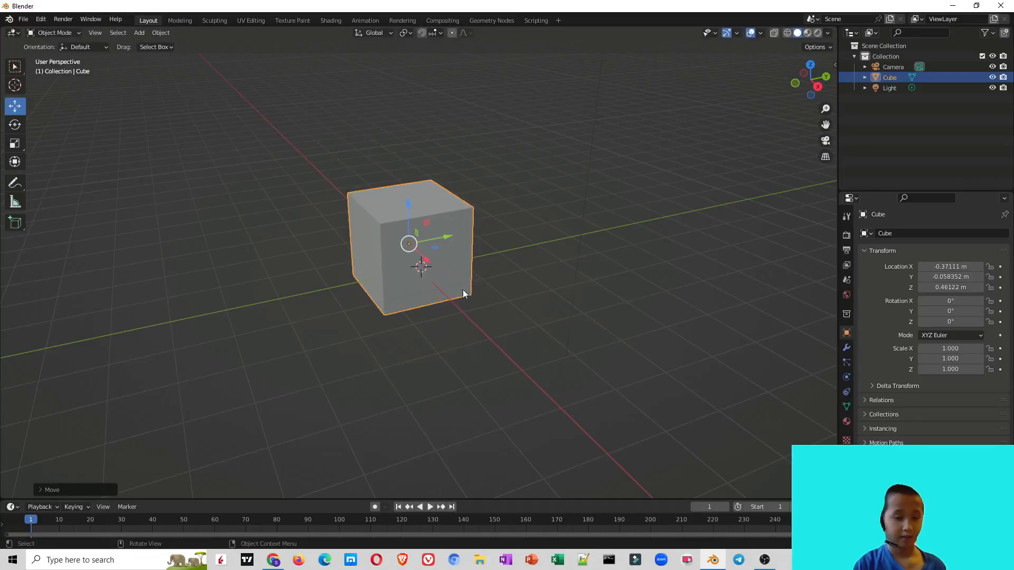
# Rotate the cube freely to about X -1978°, Y -360°, Z -92.5°, undoing one extra single-axis rotation.
pyautogui.click(13, 123)
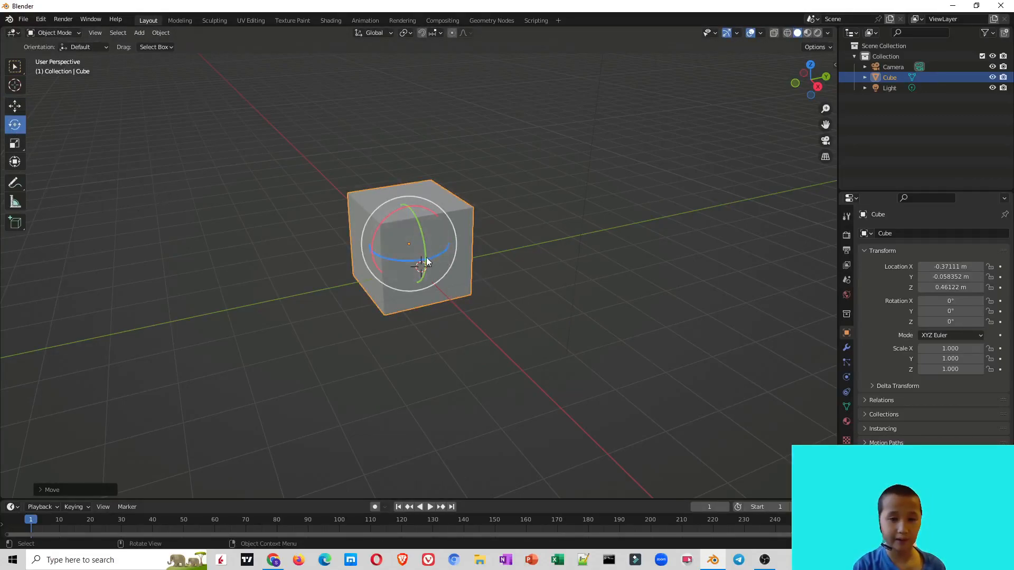
pyautogui.moveTo(425, 265); pyautogui.dragTo(348, 343)
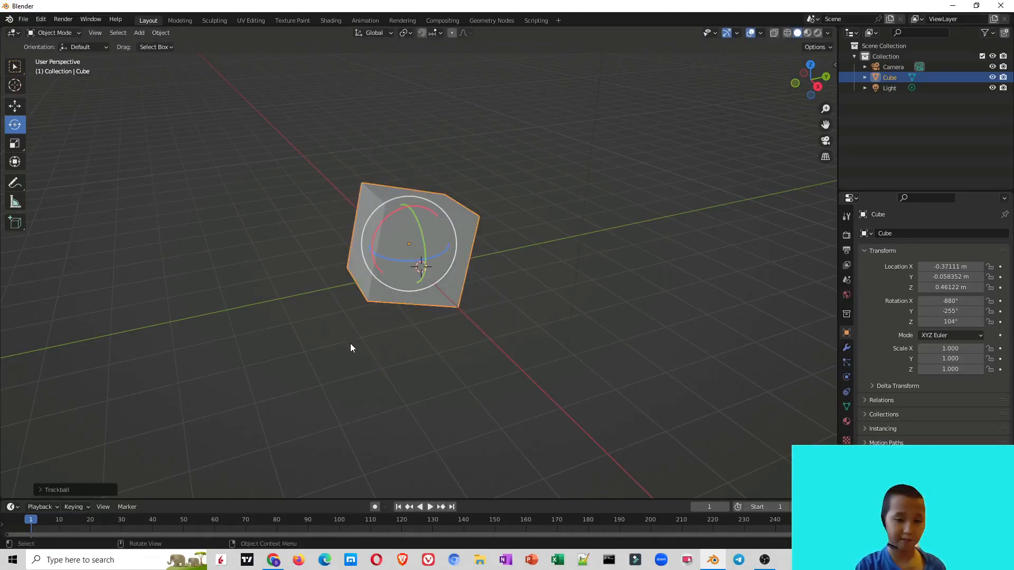
pyautogui.moveTo(414, 267); pyautogui.dragTo(537, 374)
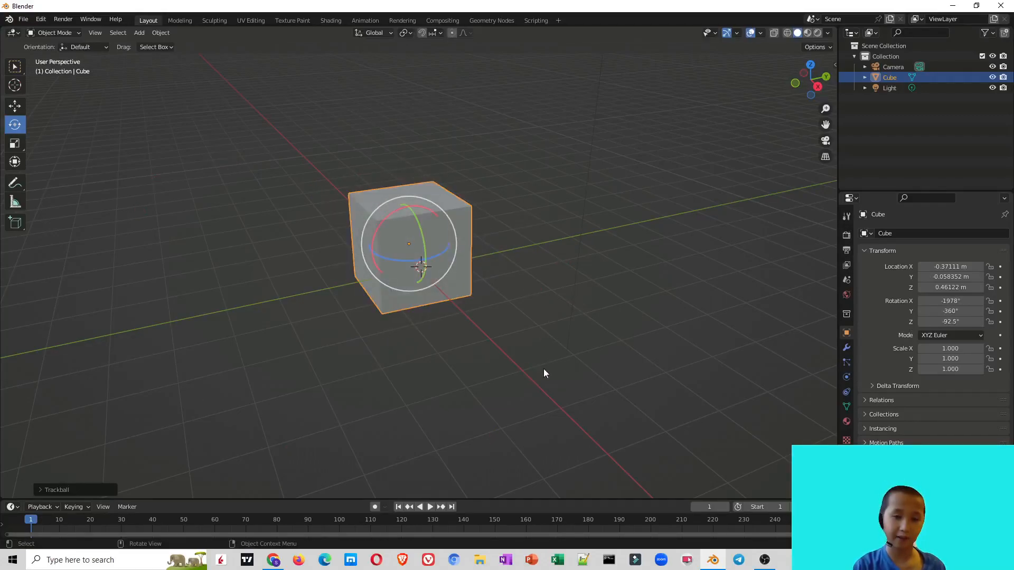
pyautogui.moveTo(426, 258); pyautogui.dragTo(394, 259)
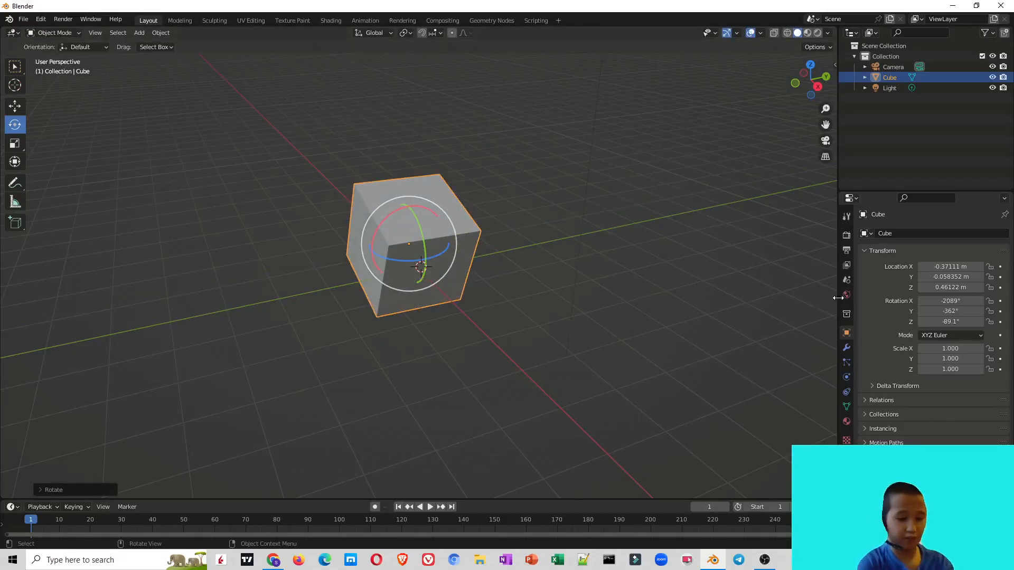
pyautogui.hotkey('ctrl', 'z')
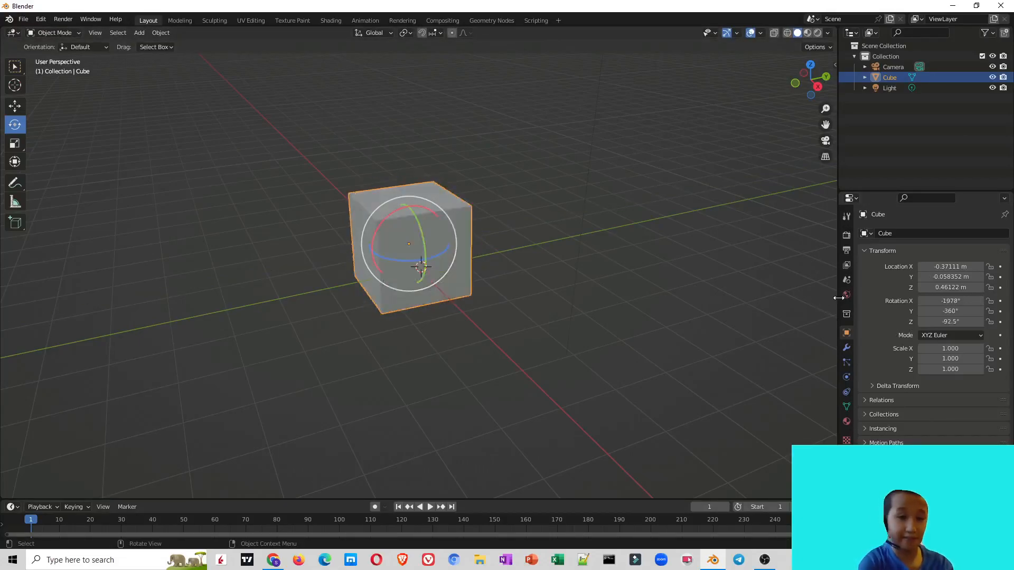
# Try the Scale and Scale Cage tools on the cube, resizing it from its lower front corner.
pyautogui.click(18, 148)
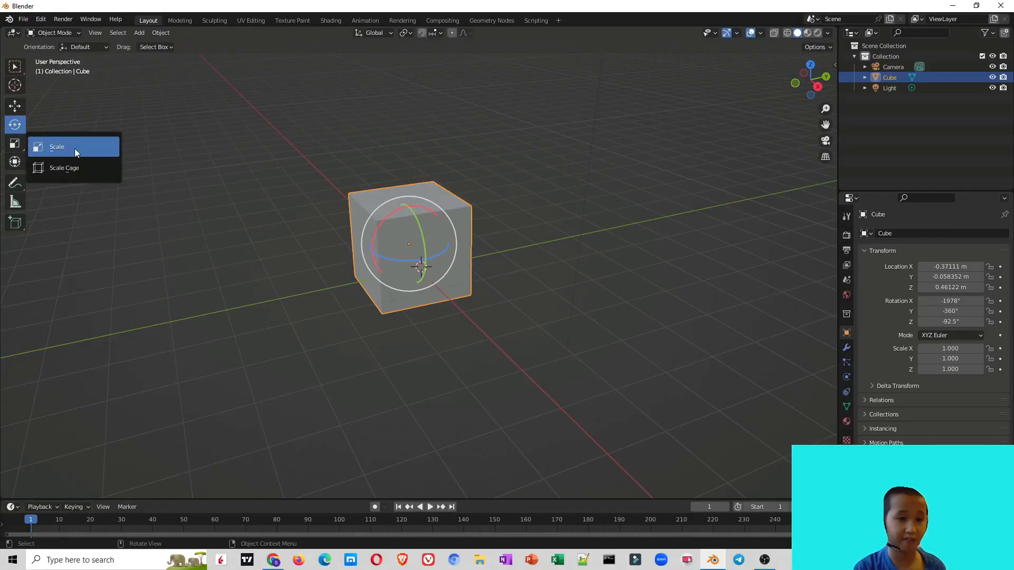
pyautogui.click(89, 149)
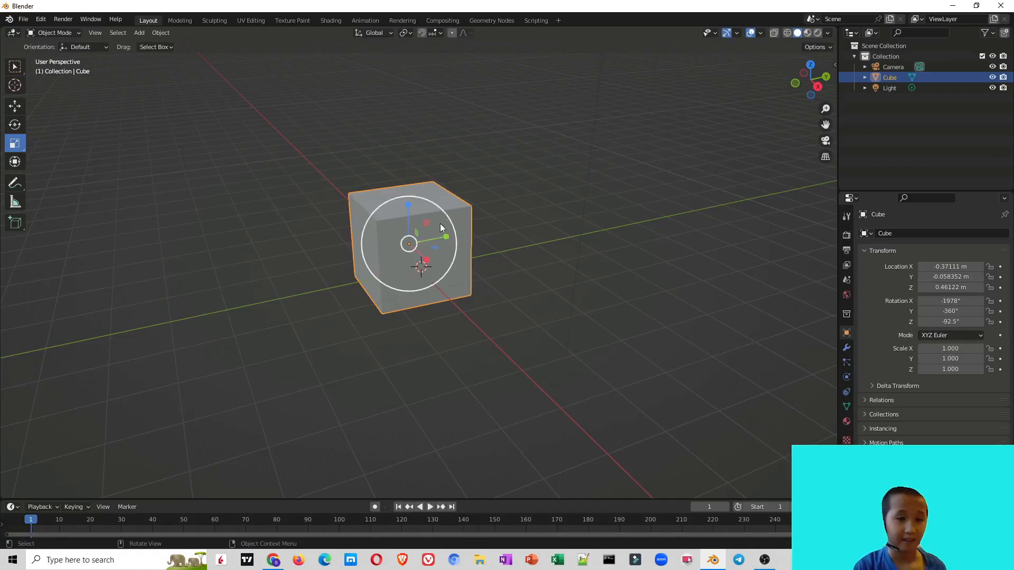
pyautogui.click(17, 145)
pyautogui.click(54, 170)
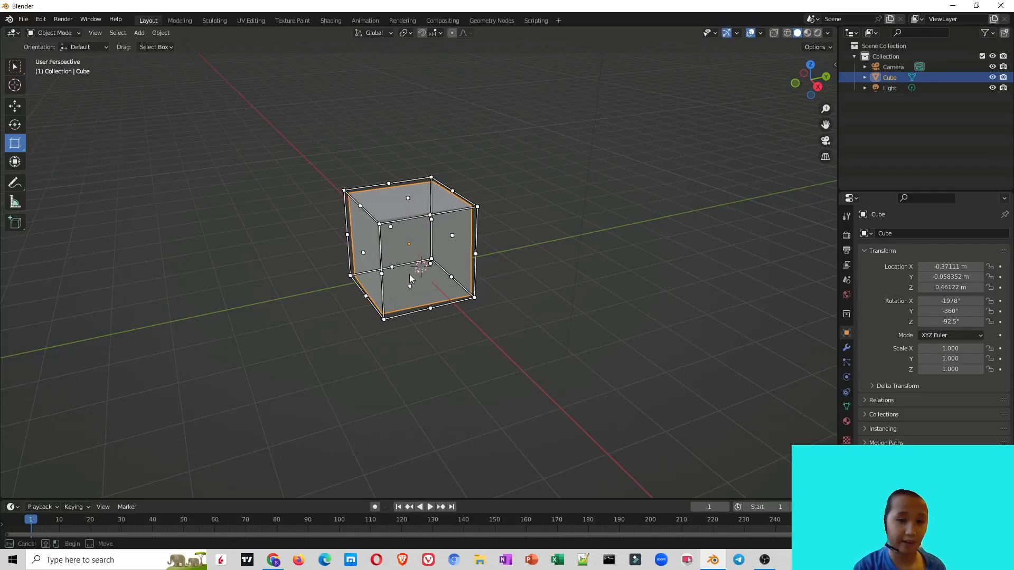
pyautogui.moveTo(385, 321)
pyautogui.mouseDown()
pyautogui.moveTo(433, 254)
pyautogui.moveTo(483, 145)
pyautogui.moveTo(468, 95)
pyautogui.moveTo(602, 301)
pyautogui.moveTo(634, 449)
pyautogui.moveTo(561, 380)
pyautogui.moveTo(385, 319)
pyautogui.moveTo(398, 316)
pyautogui.mouseUp()
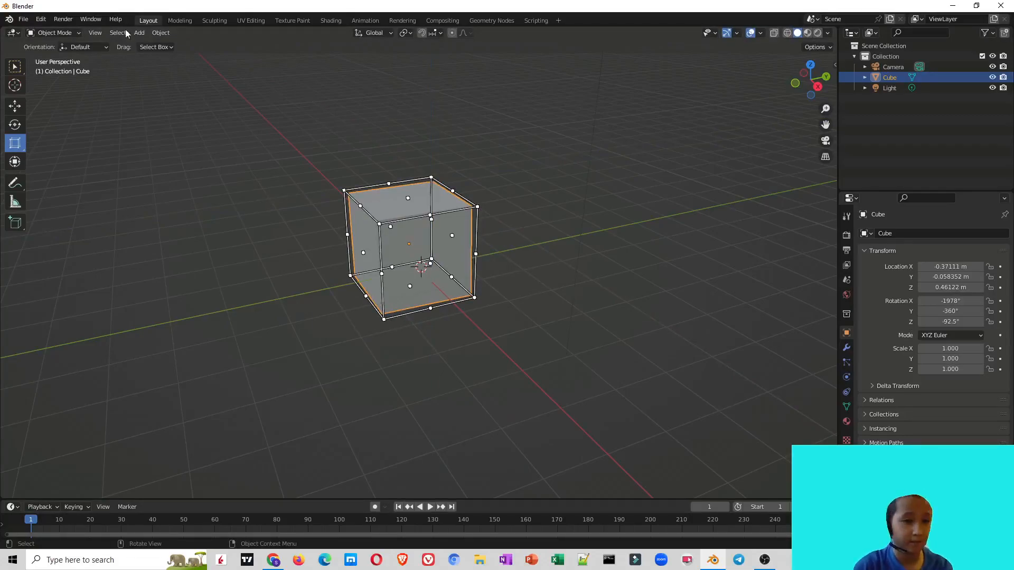
# With the Transform tool, move the cube to about X -0.33, Y -0.08, Z 0.37 m and rotate it to about -1968°, -350°, -368°.
pyautogui.click(15, 163)
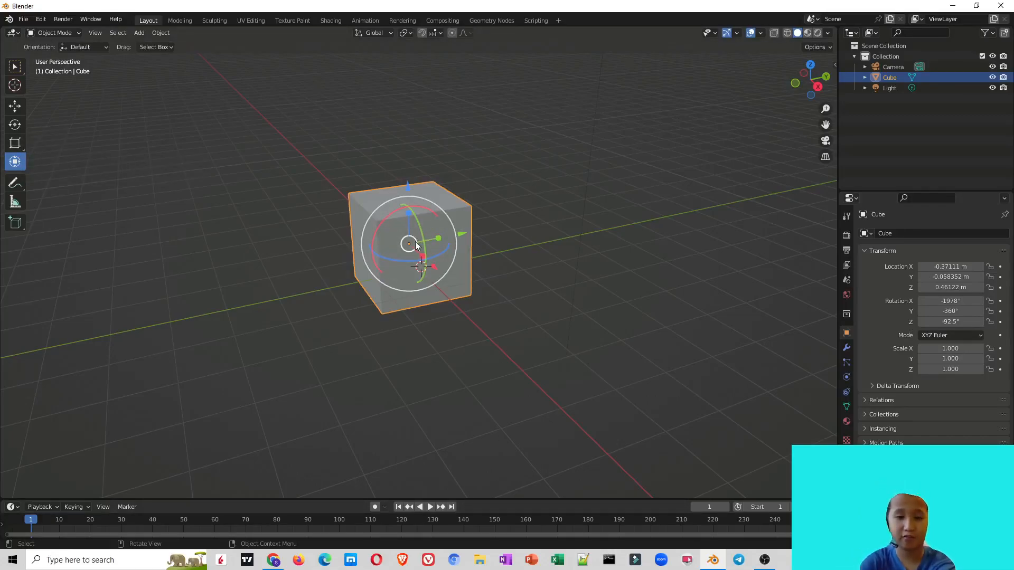
pyautogui.moveTo(409, 244); pyautogui.dragTo(414, 219)
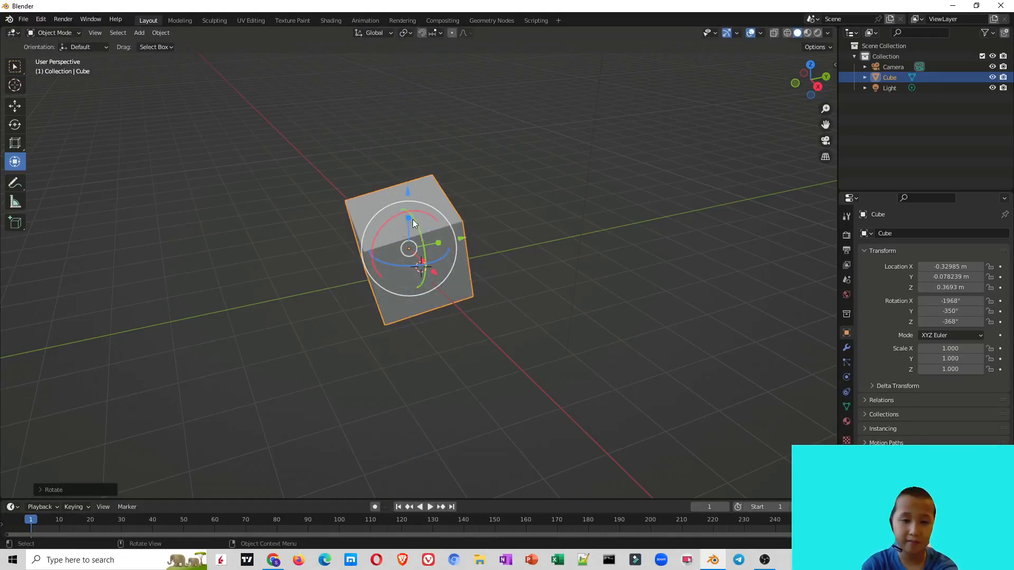
# Stretch the cube along the Z and Y axes, and clear its scale back to 1.000.
pyautogui.moveTo(409, 220)
pyautogui.mouseDown()
pyautogui.moveTo(377, 83)
pyautogui.moveTo(493, 306)
pyautogui.moveTo(591, 461)
pyautogui.moveTo(644, 74)
pyautogui.moveTo(572, 407)
pyautogui.moveTo(413, 212)
pyautogui.mouseUp()
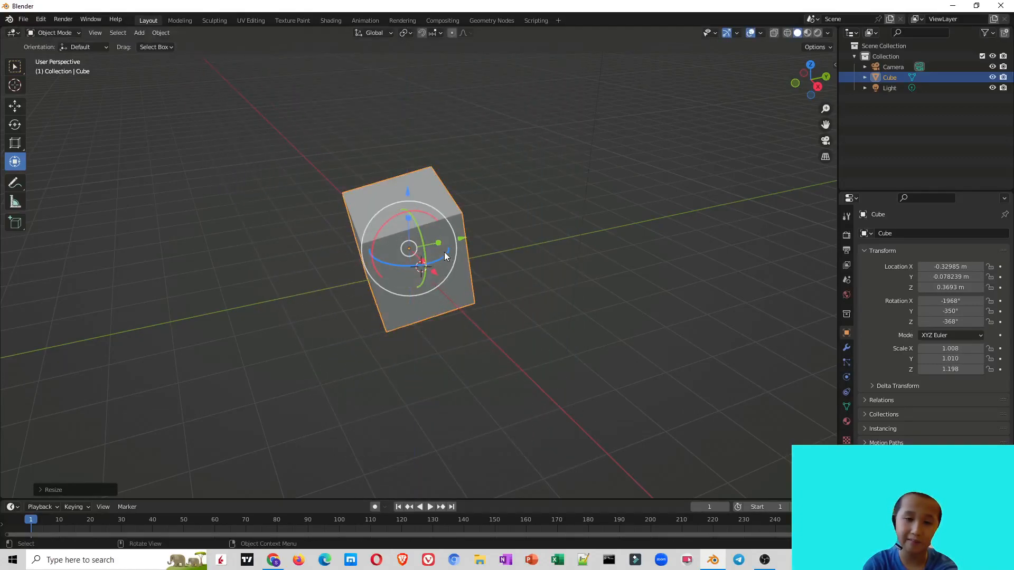
pyautogui.moveTo(440, 243); pyautogui.dragTo(471, 286)
pyautogui.hotkey('alt', 's')
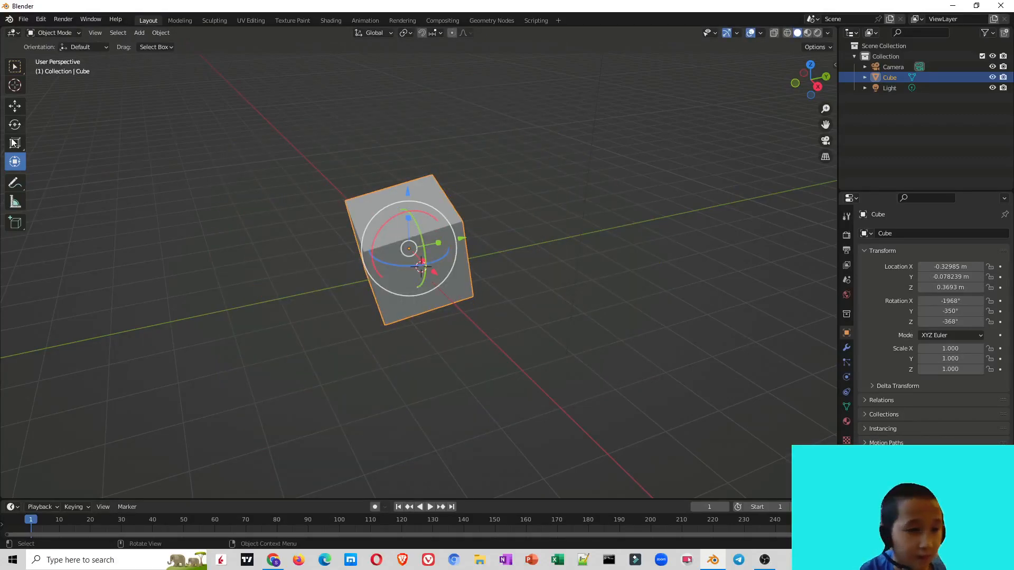
# Draw freehand annotation strokes beside the cube, and undo all of them.
pyautogui.click(15, 185)
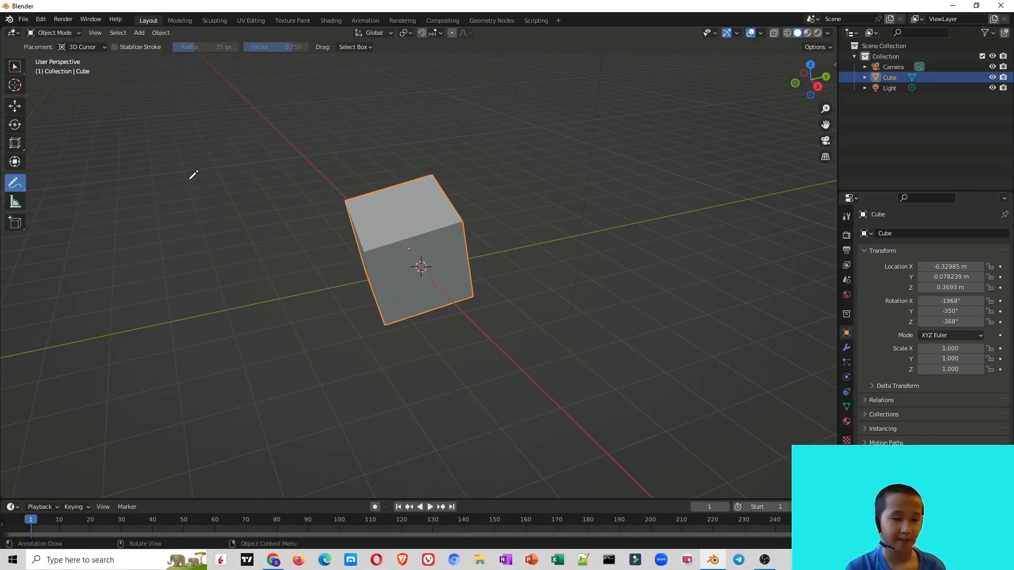
pyautogui.moveTo(136, 313); pyautogui.dragTo(139, 324)
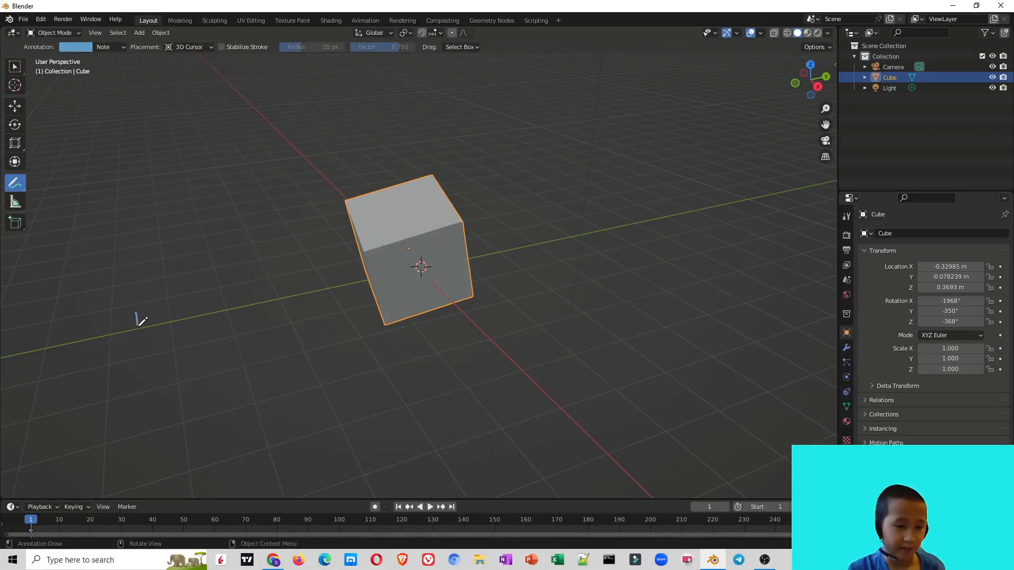
pyautogui.moveTo(183, 297)
pyautogui.mouseDown()
pyautogui.moveTo(296, 337)
pyautogui.moveTo(369, 396)
pyautogui.moveTo(190, 346)
pyautogui.moveTo(149, 281)
pyautogui.moveTo(313, 354)
pyautogui.moveTo(339, 353)
pyautogui.mouseUp()
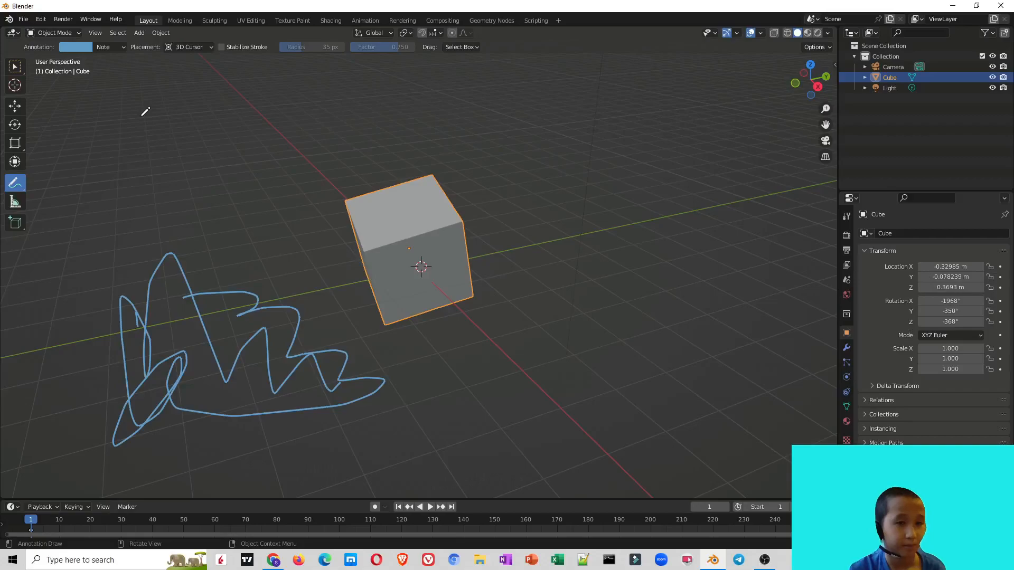
pyautogui.hotkey('ctrl', 'z')
pyautogui.hotkey('ctrl', 'z')
pyautogui.hotkey('ctrl', 'z')
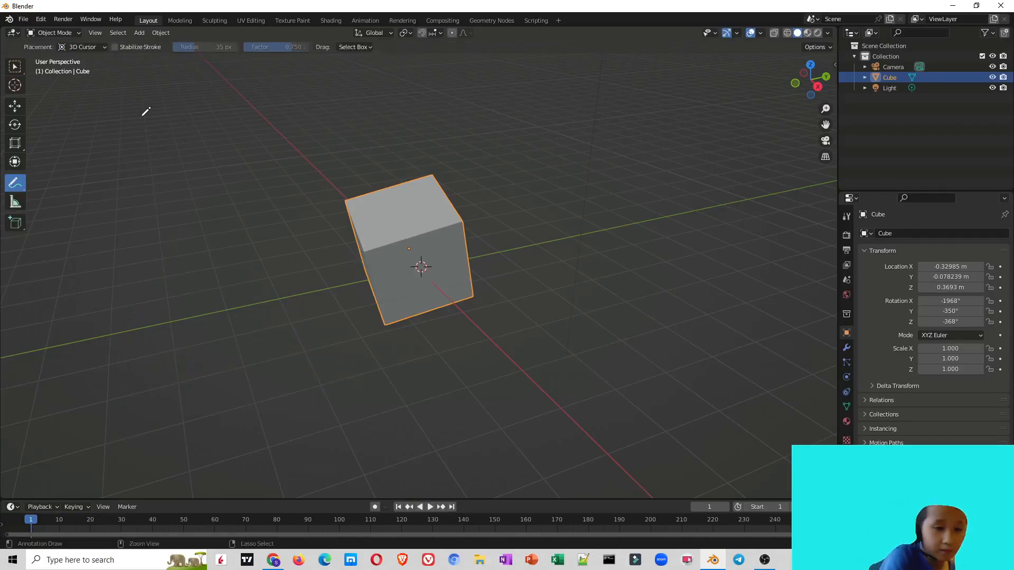
# Measure the diagonal of the cube's front face, and delete the cube from the scene.
pyautogui.click(15, 207)
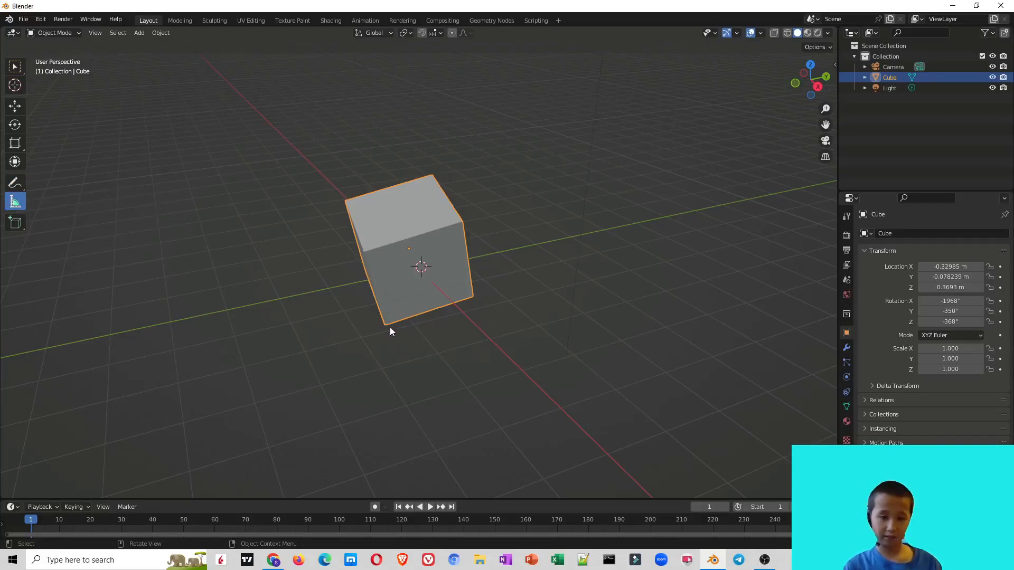
pyautogui.moveTo(386, 324); pyautogui.dragTo(462, 221)
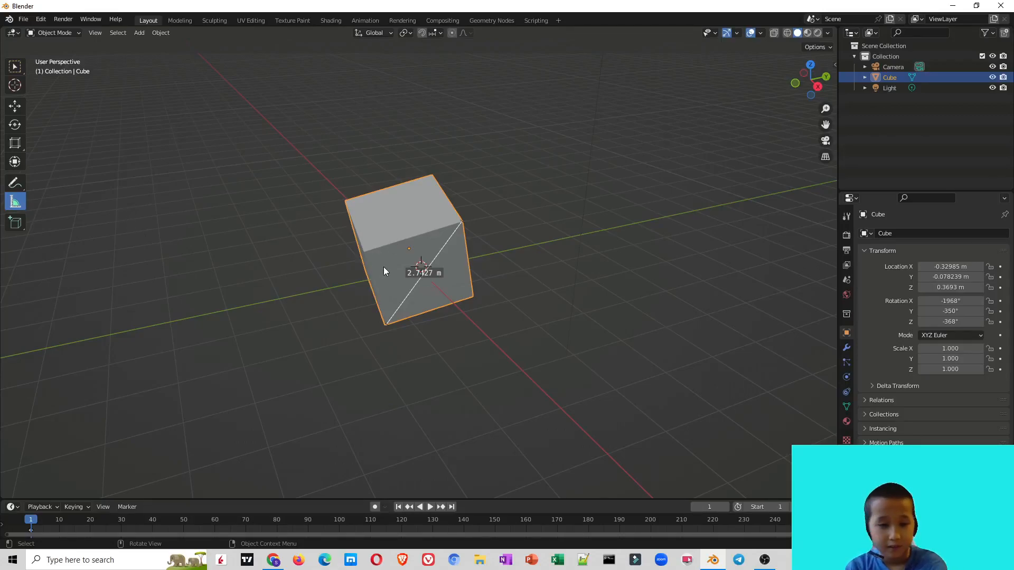
pyautogui.press('Delete')
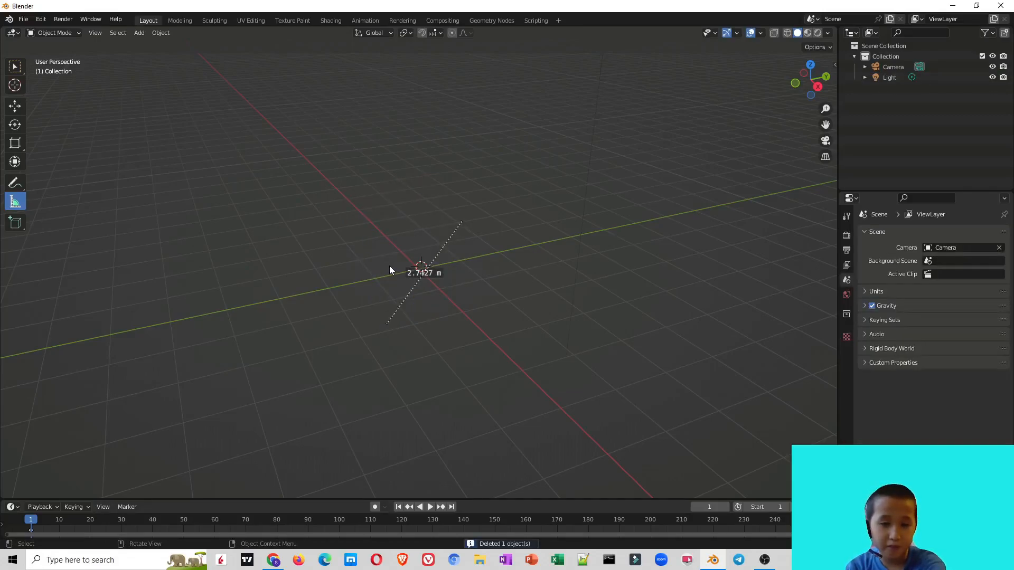
pyautogui.scroll(-5, 198, 270)
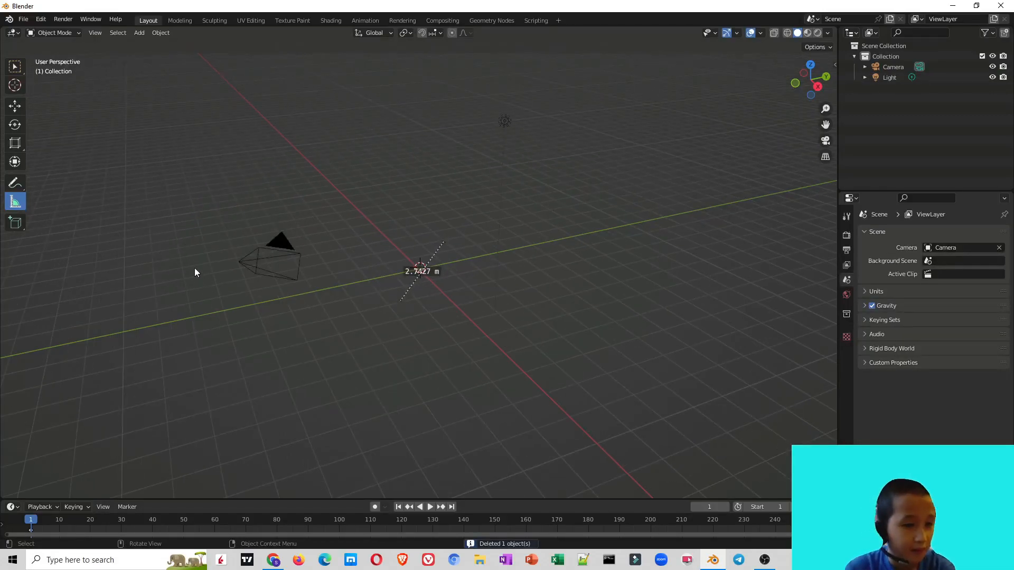
# Set the interactive primitive tool to Add Cylinder, with 32 vertices and N-Gon cap fill.
pyautogui.click(15, 223)
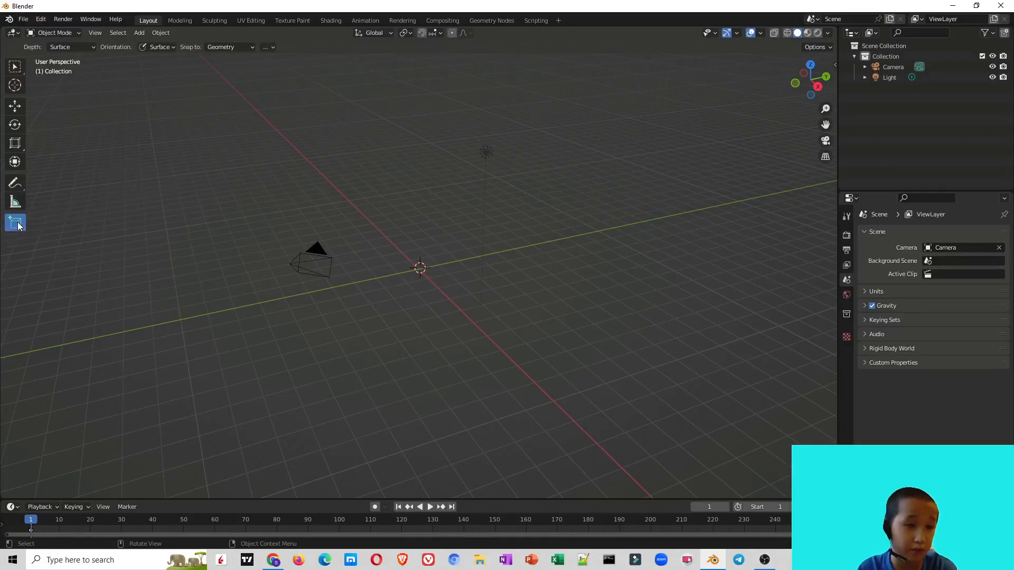
pyautogui.click(18, 224)
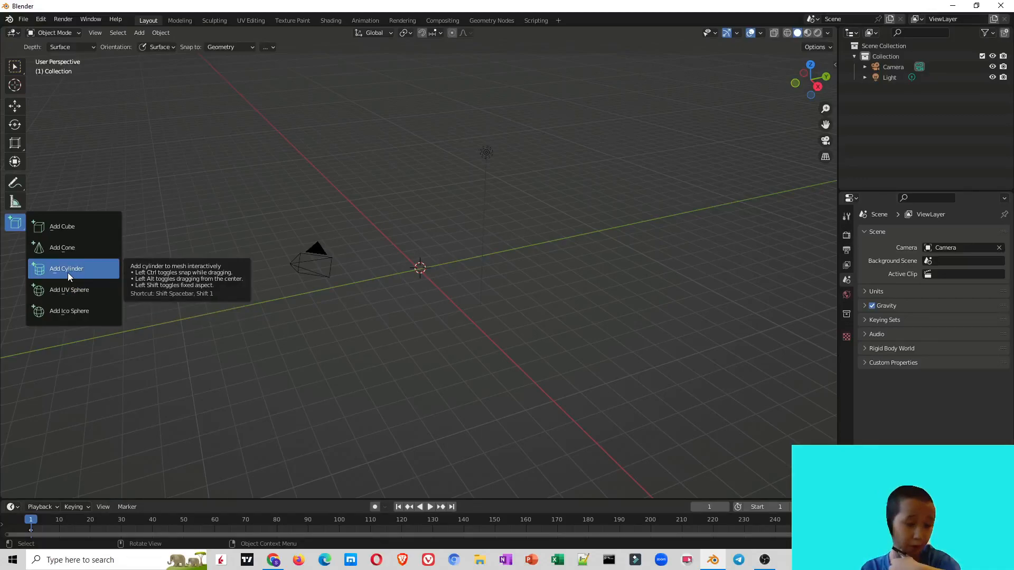
pyautogui.click(88, 266)
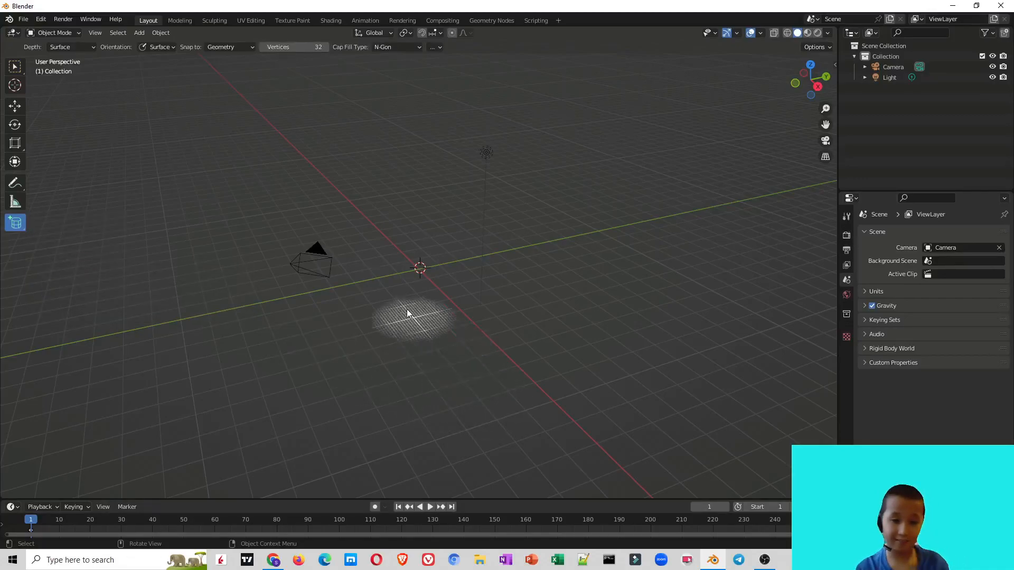
pyautogui.click(14, 225)
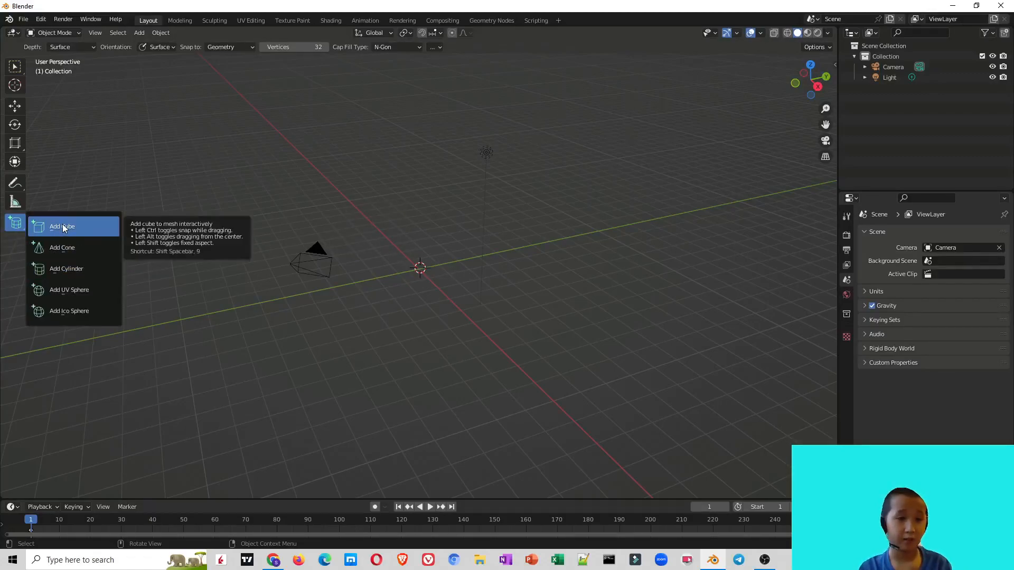
pyautogui.click(83, 275)
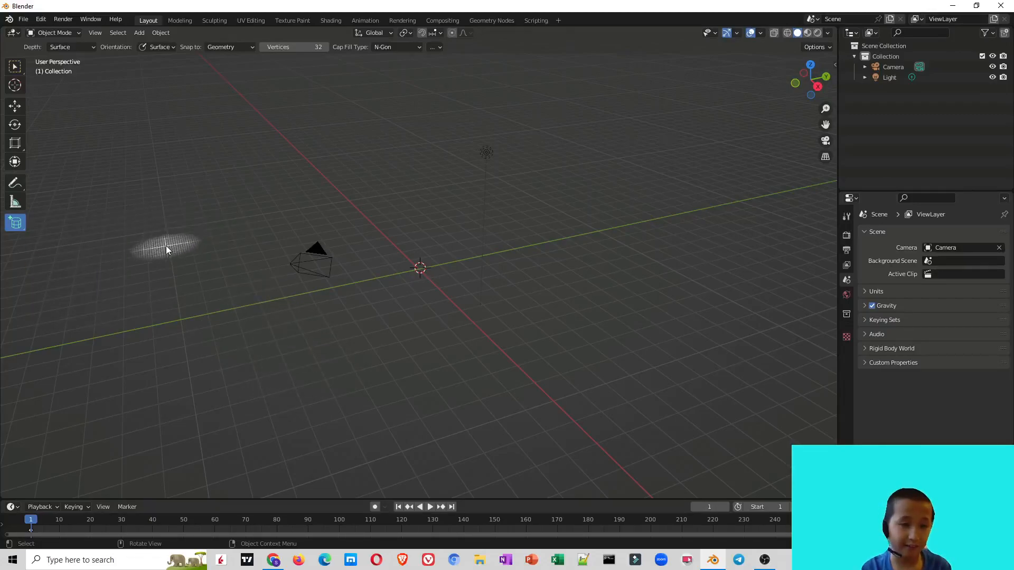
# Draw a large flat elliptical cylinder on the grid floor, and delete it.
pyautogui.moveTo(167, 245); pyautogui.dragTo(629, 475)
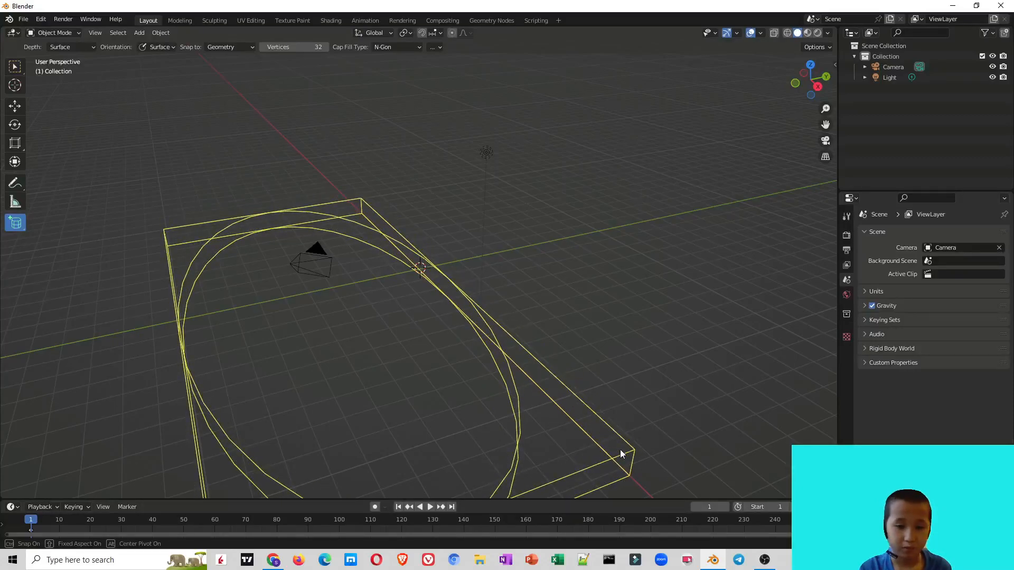
pyautogui.click(616, 441)
pyautogui.scroll(-3, 540, 331)
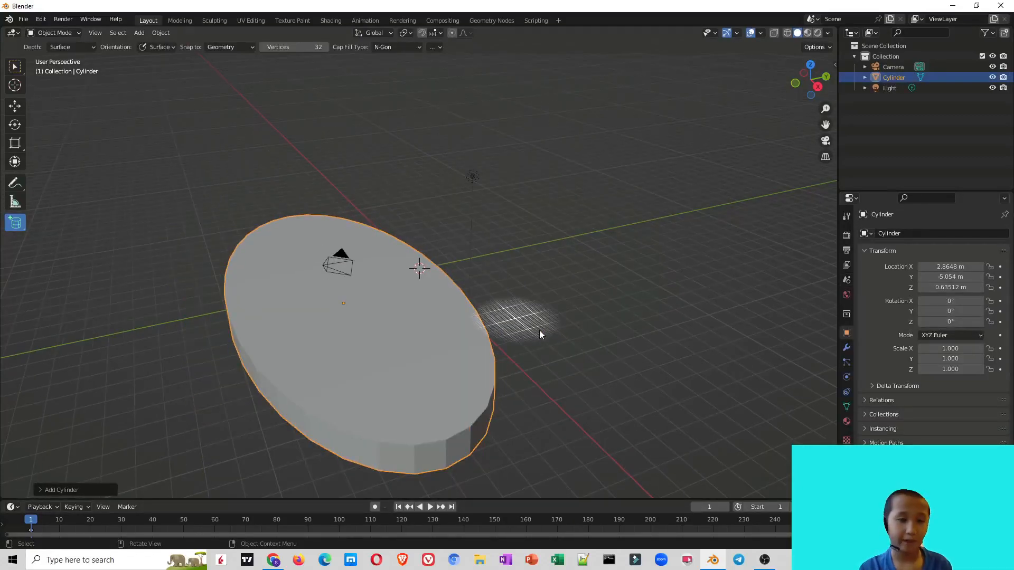
pyautogui.click(543, 286)
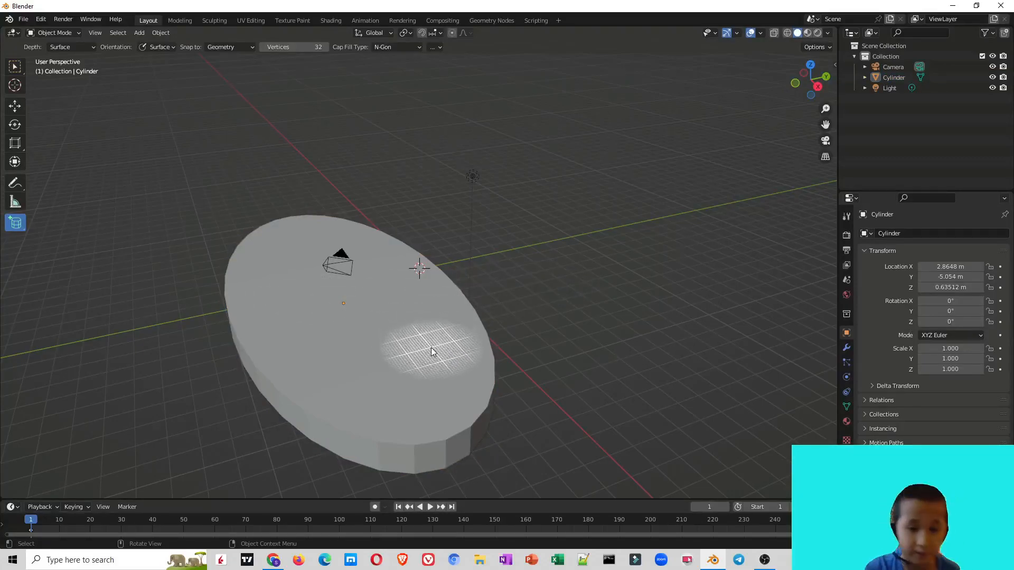
pyautogui.click(376, 364)
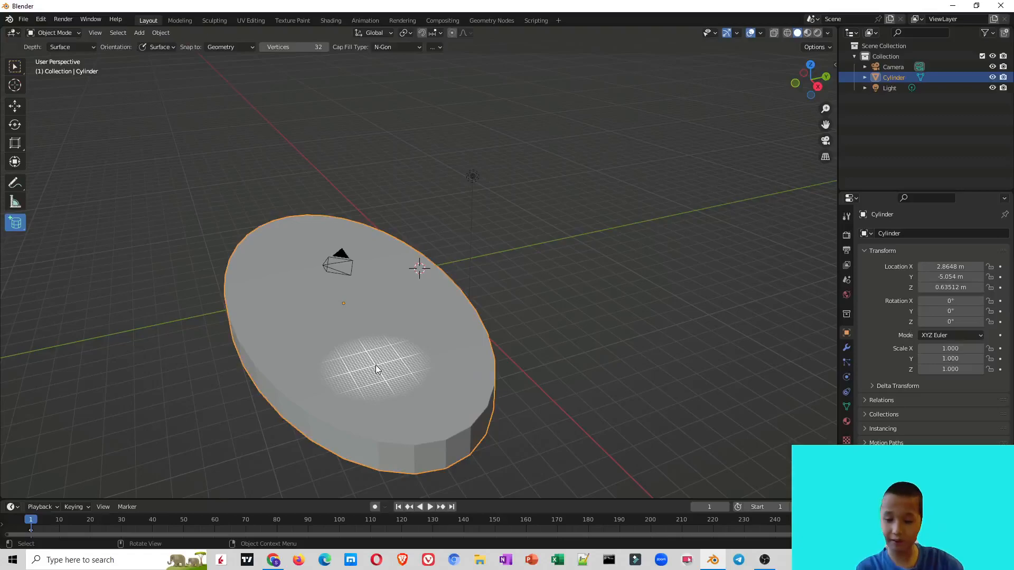
pyautogui.press('Delete')
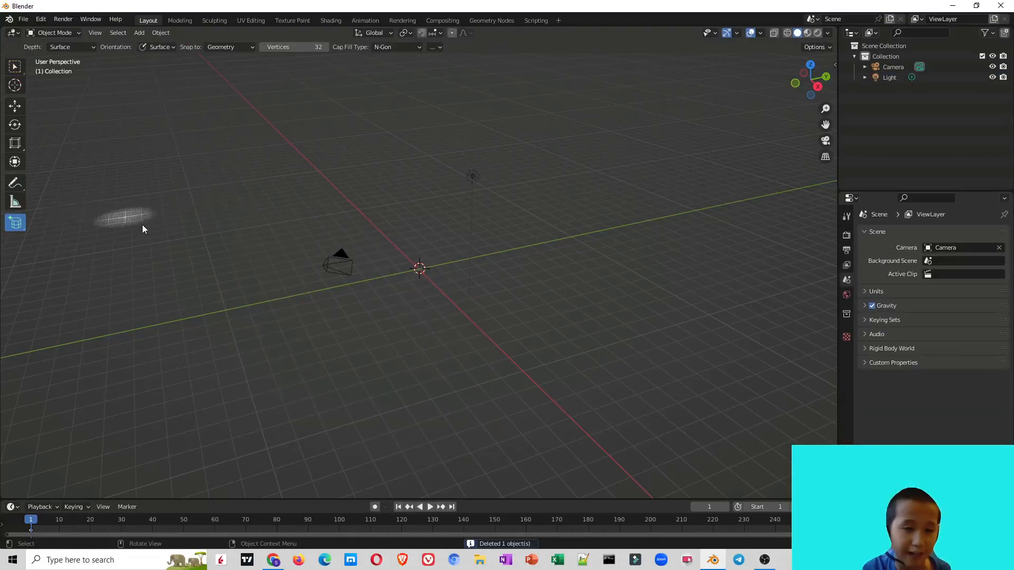
# Draw a flat elliptical cylinder as a base plate centred at about X -2.66, Y -5.43, Z 0.28 m.
pyautogui.moveTo(181, 206); pyautogui.dragTo(534, 382)
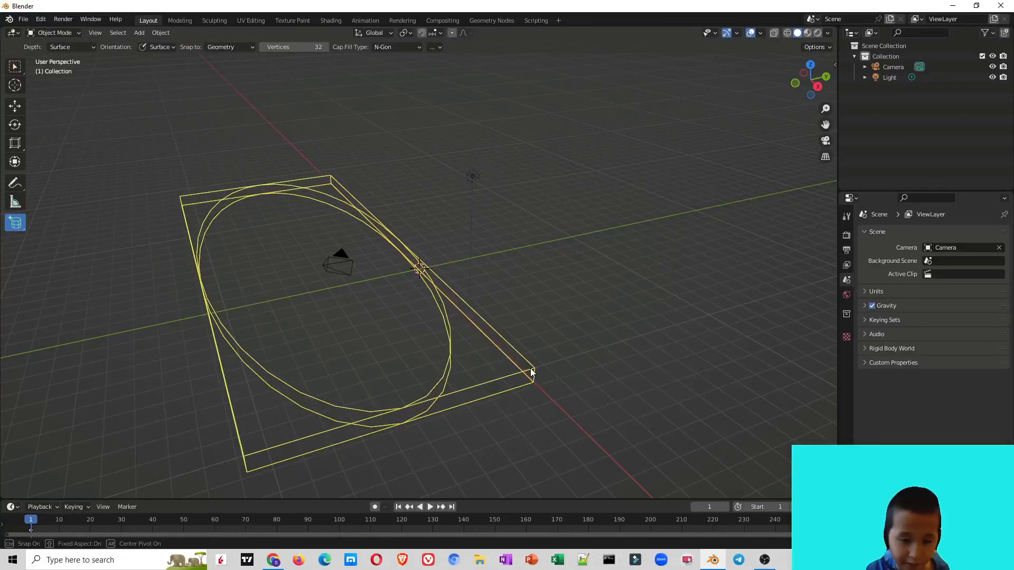
pyautogui.click(536, 372)
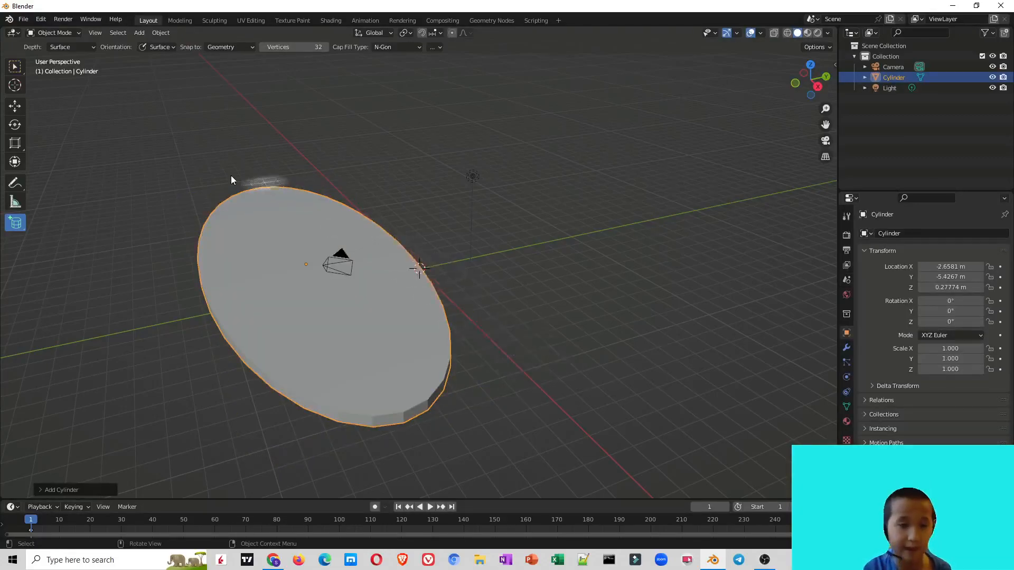
# Draw a thin, tall cylinder away from the base plate, and delete it.
pyautogui.moveTo(69, 246); pyautogui.dragTo(91, 259)
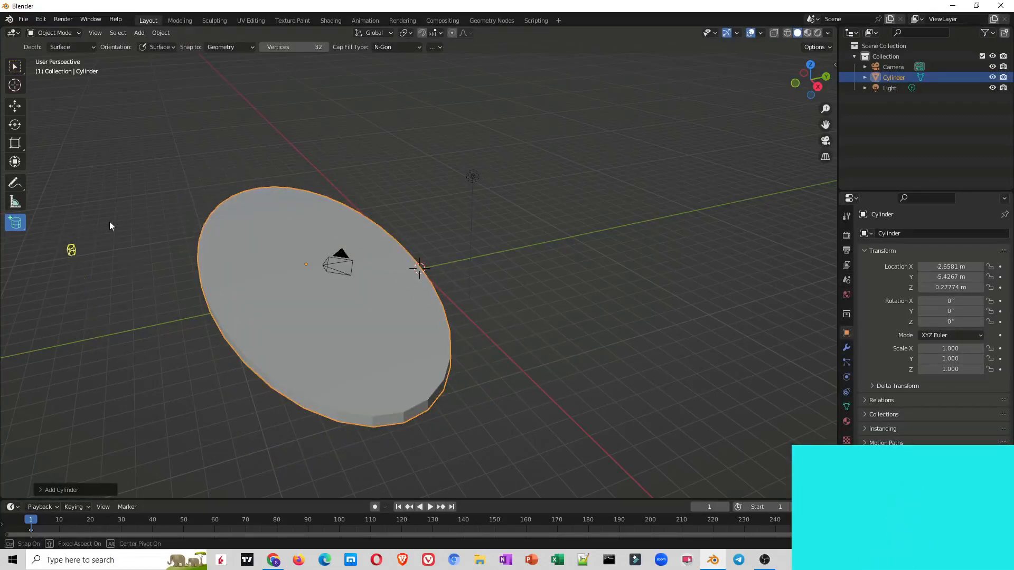
pyautogui.moveTo(109, 221); pyautogui.dragTo(109, 220)
pyautogui.click(43, 103)
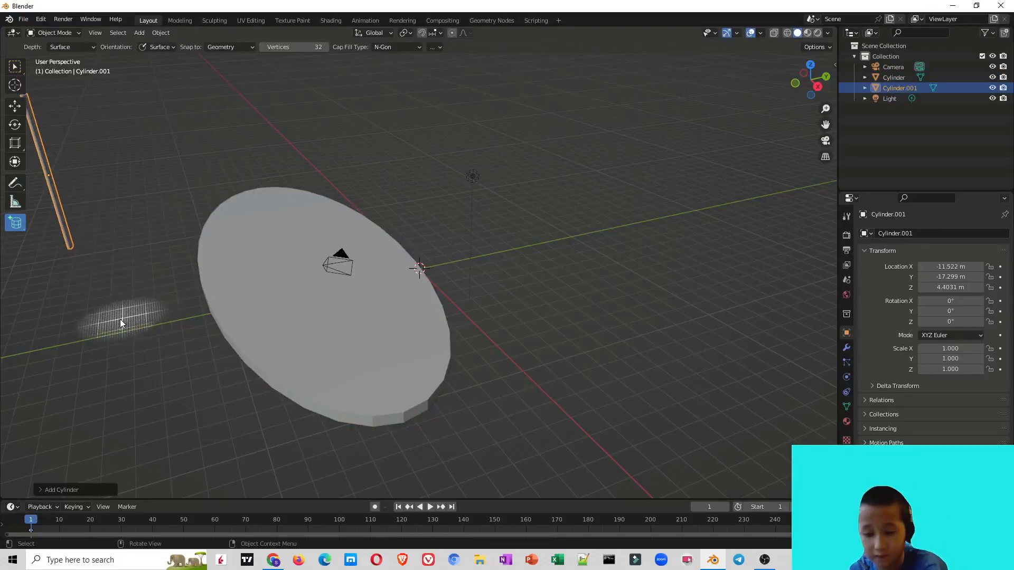
pyautogui.press('Delete')
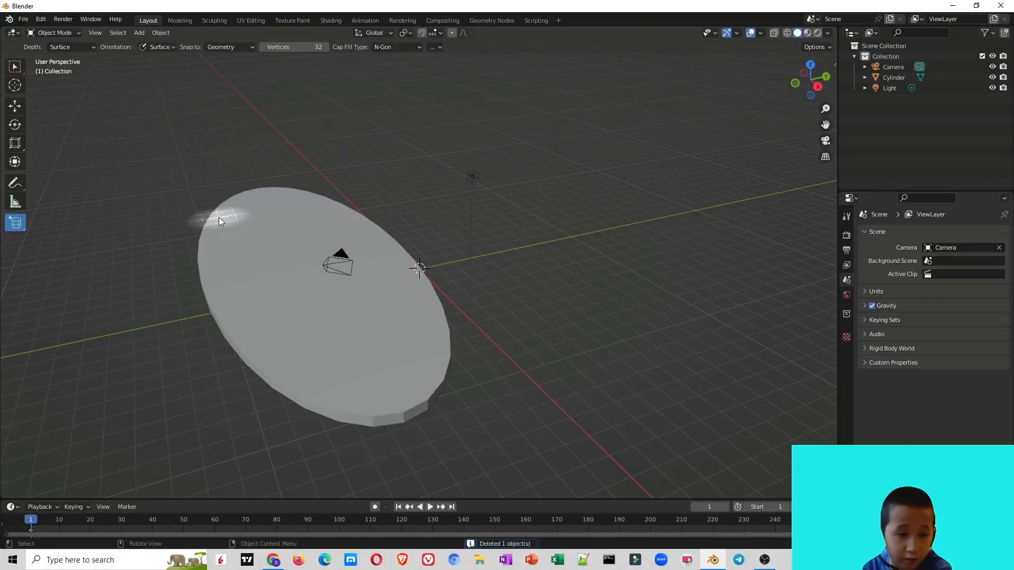
# Draw a smaller flat cylinder on top of the base plate, and move it to about X -1.07, Y -5.37, Z 1.01 m.
pyautogui.moveTo(219, 218); pyautogui.dragTo(543, 363)
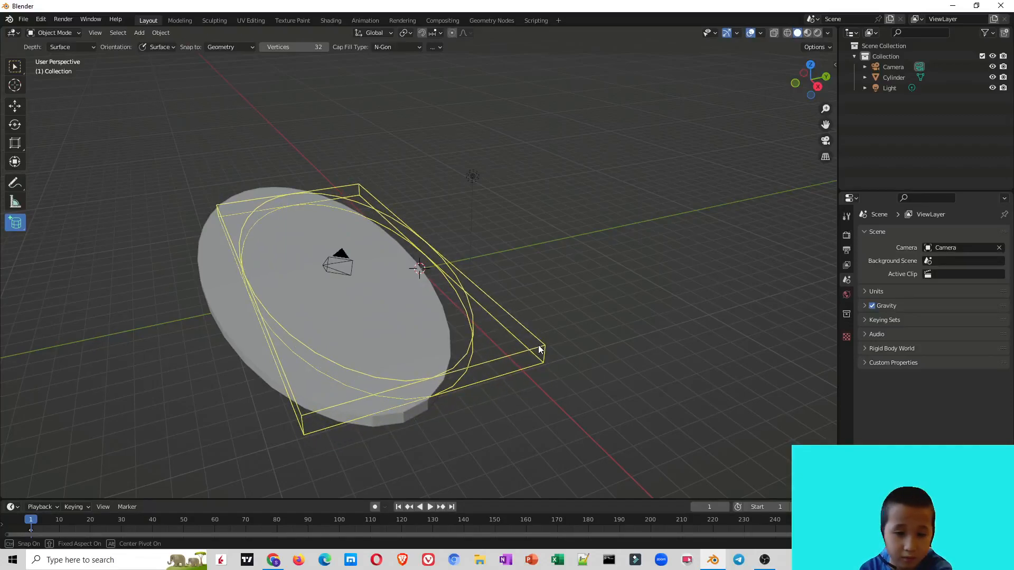
pyautogui.click(538, 344)
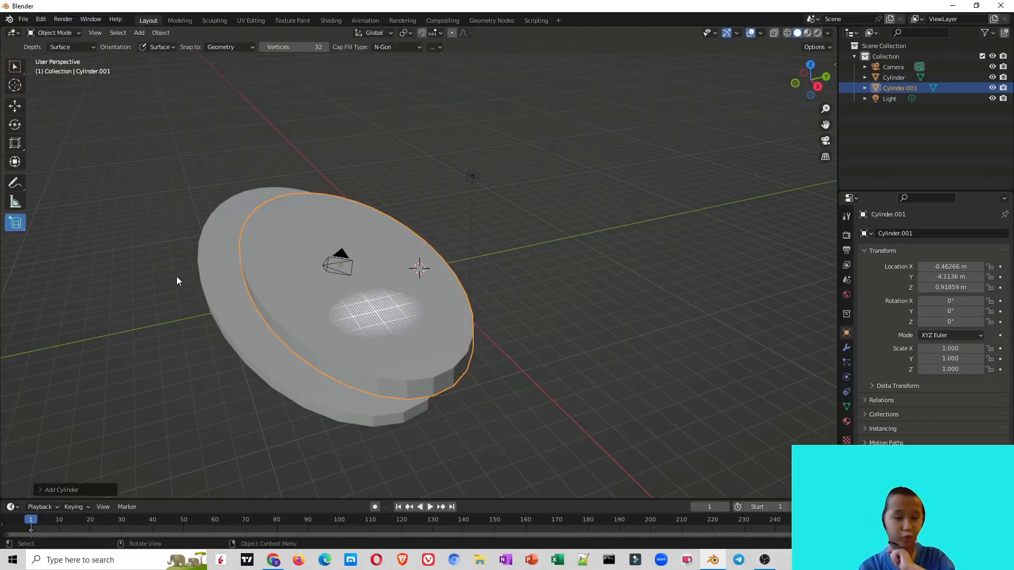
pyautogui.click(15, 108)
pyautogui.moveTo(346, 268); pyautogui.dragTo(318, 264)
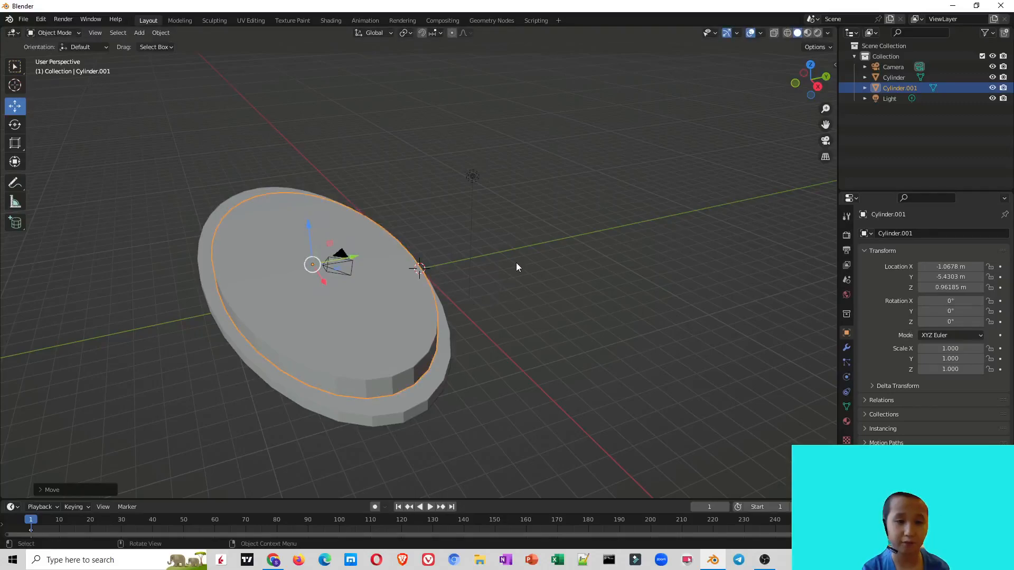
pyautogui.click(531, 250)
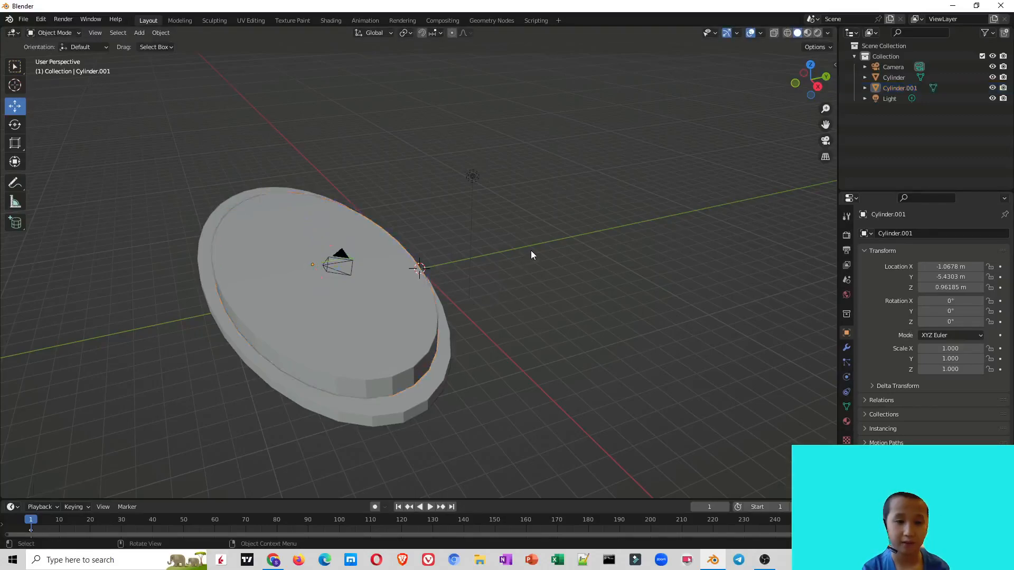
pyautogui.click(374, 304)
pyautogui.moveTo(319, 264); pyautogui.dragTo(319, 262)
pyautogui.click(540, 354)
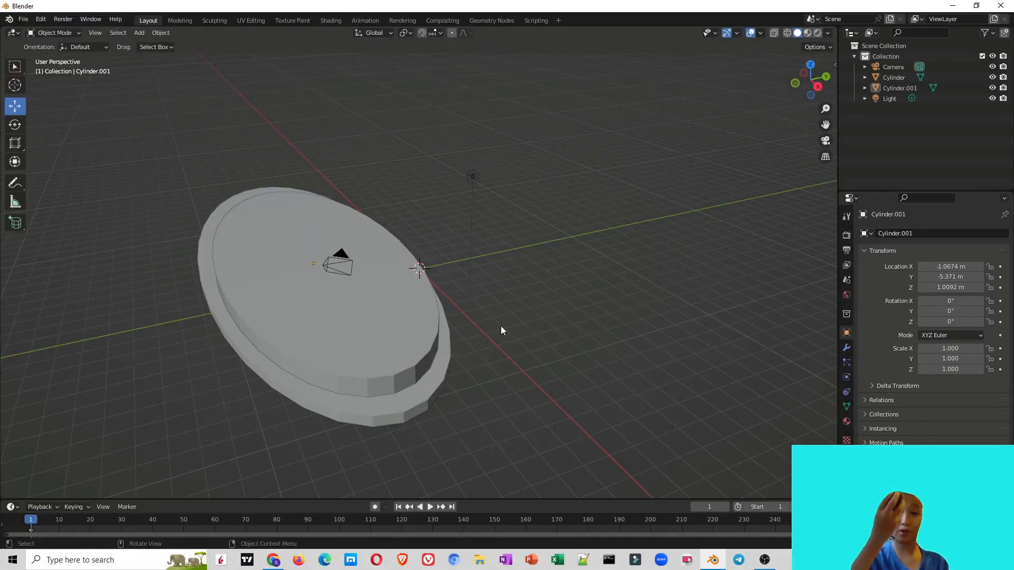
# With the Transform tool, scale the upper plate to about 1.18 in X and 0.99 in Y, and move it to about X -2.75, Y -5.34, Z 0.60 m.
pyautogui.moveTo(547, 270); pyautogui.dragTo(370, 256, button='middle')
pyautogui.moveTo(570, 248); pyautogui.dragTo(544, 281, button='middle')
pyautogui.click(460, 218)
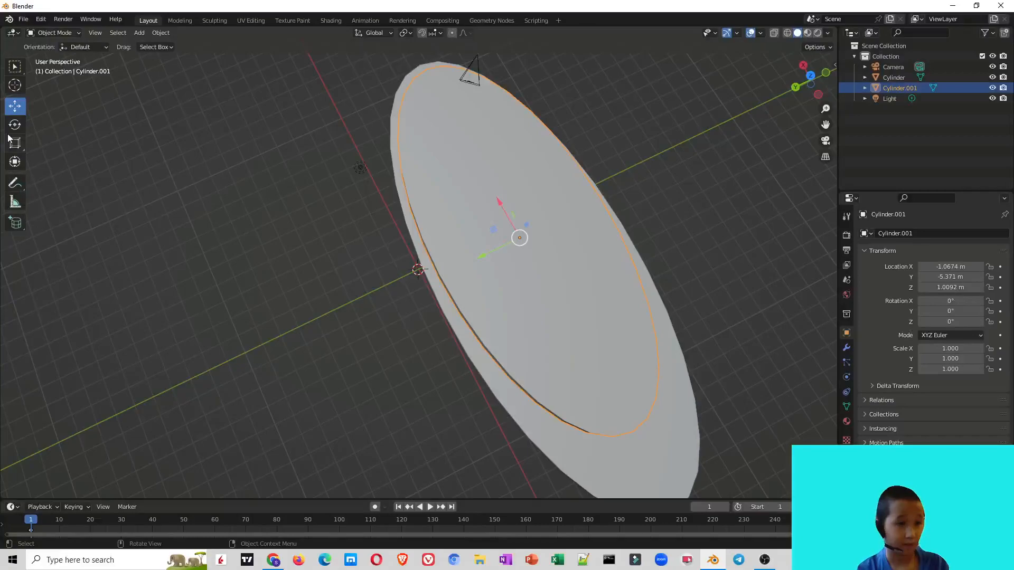
pyautogui.click(14, 162)
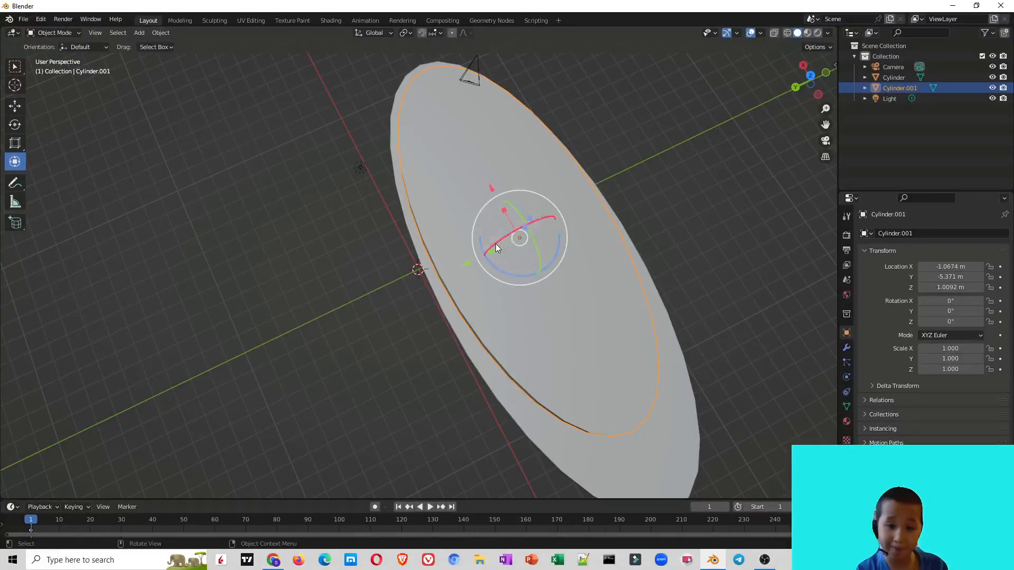
pyautogui.moveTo(493, 248); pyautogui.dragTo(493, 249)
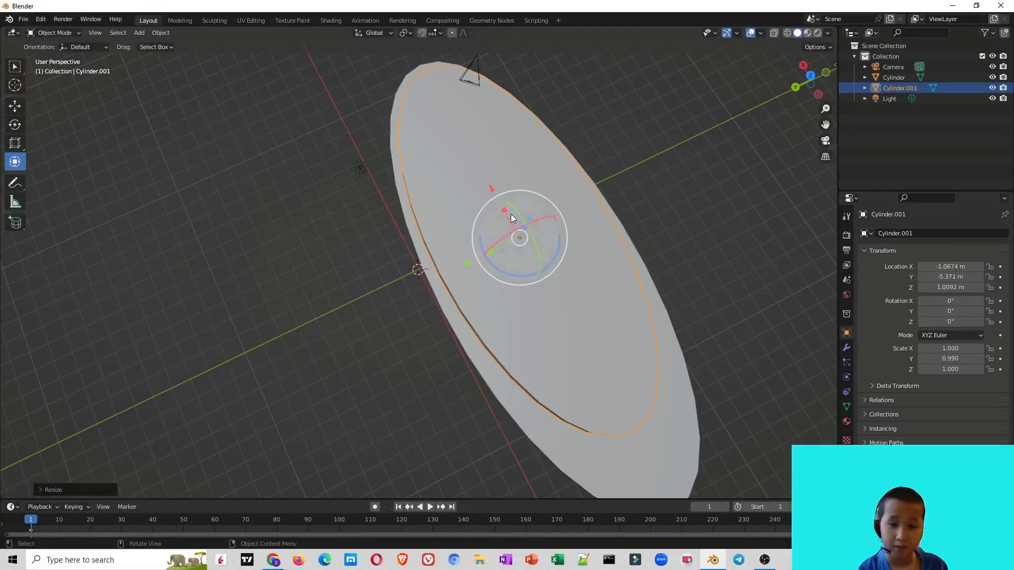
pyautogui.moveTo(511, 214); pyautogui.dragTo(536, 267)
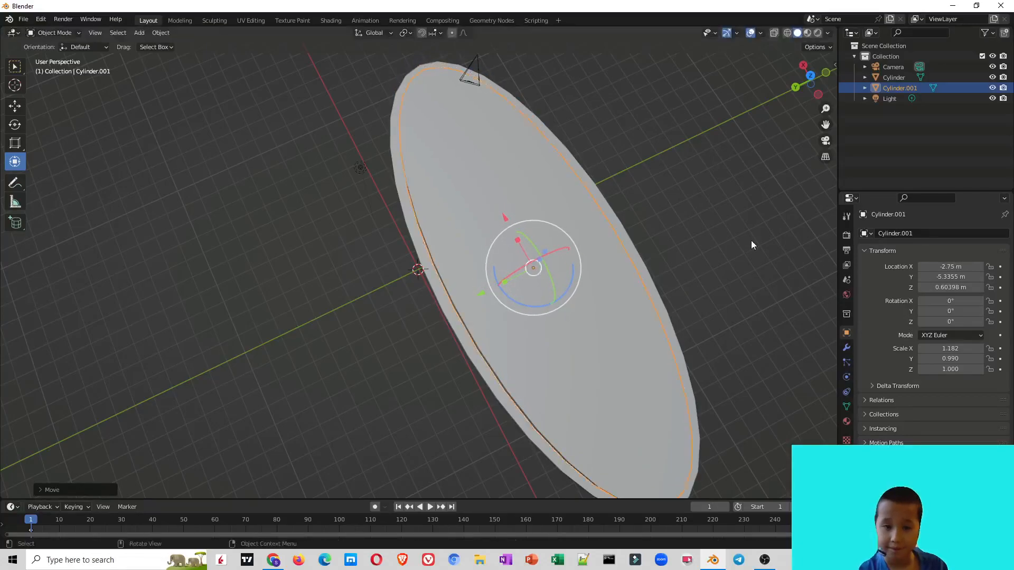
pyautogui.click(717, 346)
# Draw a tall upright cylinder near one end of the plate, centred at about X 5.67, Y -5.58, Z 5.81 m.
pyautogui.scroll(-1, 717, 346)
pyautogui.moveTo(16, 222); pyautogui.dragTo(64, 267)
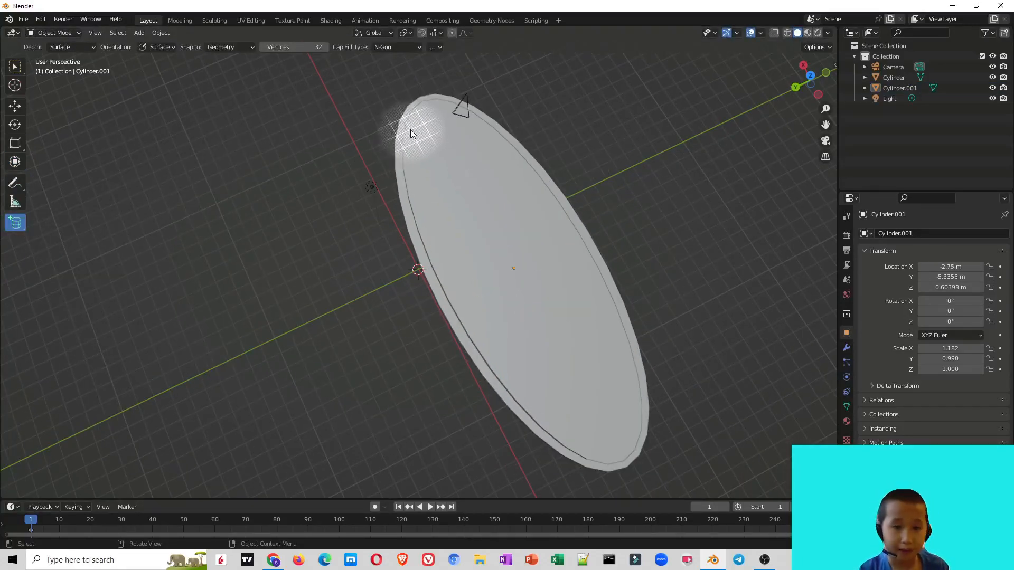
pyautogui.moveTo(509, 179); pyautogui.dragTo(509, 180)
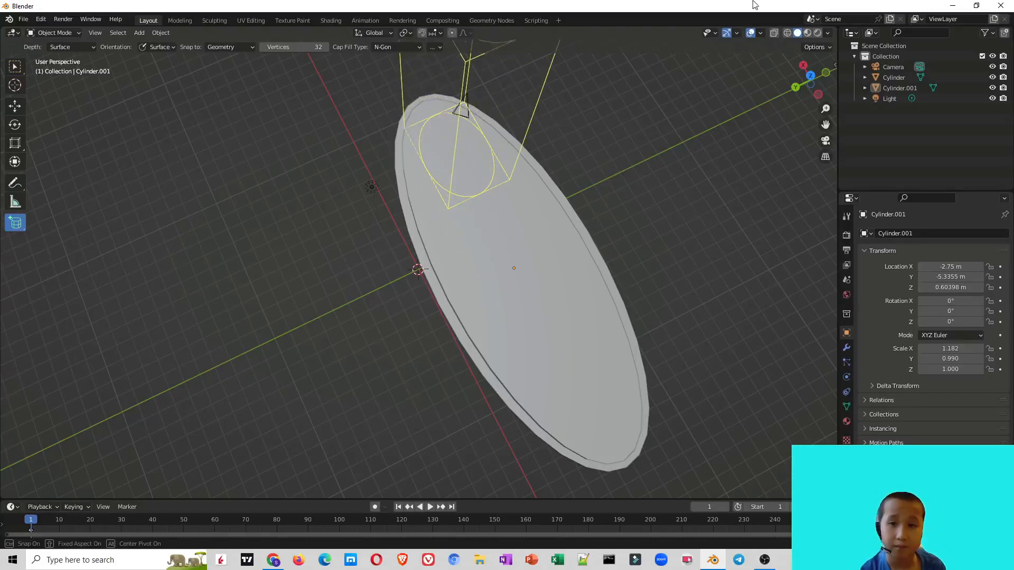
pyautogui.click(661, 100)
# Draw a large cube block on the plate in front of the tall cylinder, and delete it.
pyautogui.moveTo(344, 305); pyautogui.dragTo(295, 280, button='middle')
pyautogui.moveTo(15, 222); pyautogui.dragTo(60, 226)
pyautogui.scroll(10, 405, 230)
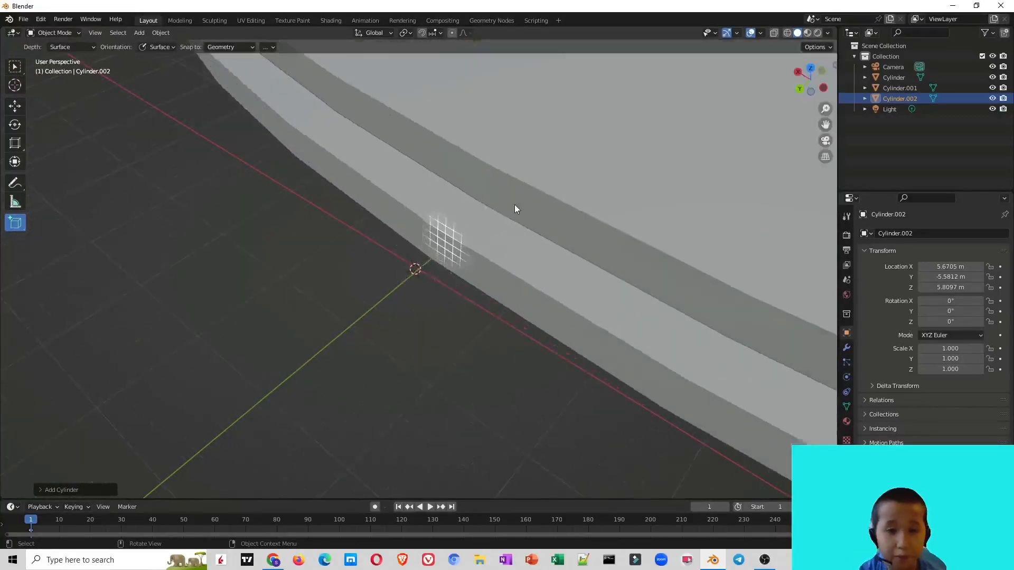
pyautogui.scroll(-7, 526, 181)
pyautogui.moveTo(513, 237); pyautogui.dragTo(413, 179, button='middle')
pyautogui.moveTo(432, 180); pyautogui.dragTo(788, 310)
pyautogui.click(883, 236)
pyautogui.moveTo(692, 277); pyautogui.dragTo(512, 182, button='middle')
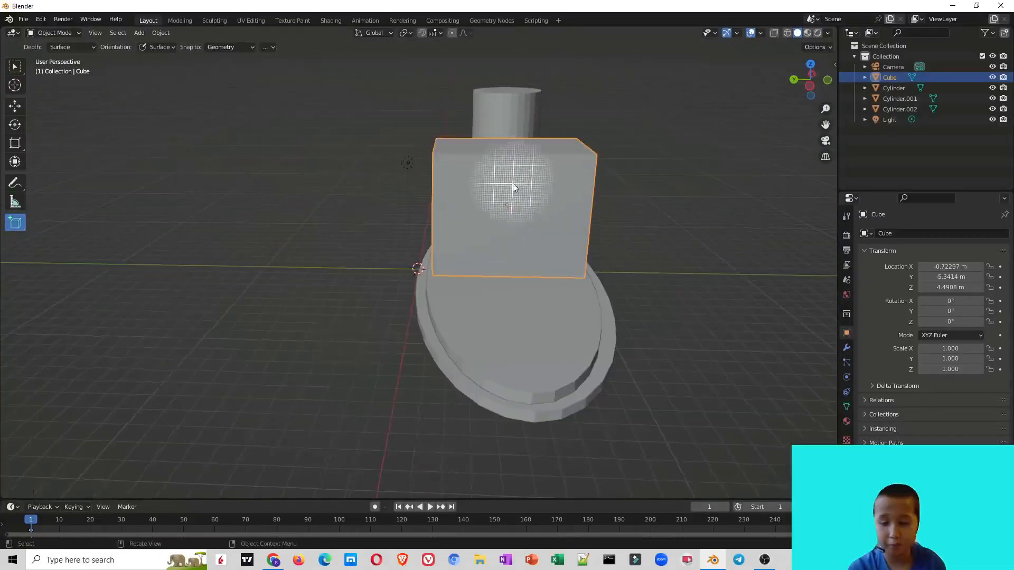
pyautogui.press('Delete')
# Draw two thin upright wall panels with Add Cube, one along each long side of the plate beside the tall cylinder.
pyautogui.click(20, 224)
pyautogui.moveTo(493, 285); pyautogui.dragTo(407, 311, button='middle')
pyautogui.moveTo(407, 144); pyautogui.dragTo(502, 135)
pyautogui.click(445, 165)
pyautogui.moveTo(405, 244); pyautogui.dragTo(532, 239)
pyautogui.click(549, 152)
# Draw a small cube at the upper corner of the far wall panel, and delete it.
pyautogui.moveTo(390, 62); pyautogui.dragTo(418, 71)
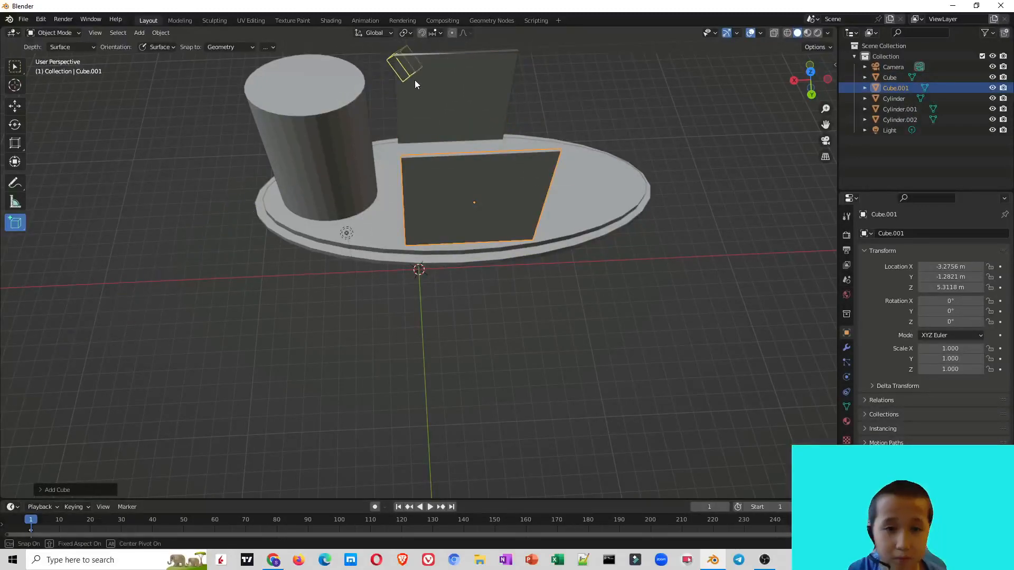
pyautogui.click(412, 74)
pyautogui.press('Delete')
# Draw a cube spanning the tops of both wall panels, and flatten it to a Z scale of about 0.158.
pyautogui.scroll(4, 474, 319)
pyautogui.moveTo(474, 319); pyautogui.dragTo(265, 250, button='middle')
pyautogui.scroll(-5, 204, 253)
pyautogui.moveTo(265, 250); pyautogui.dragTo(438, 426)
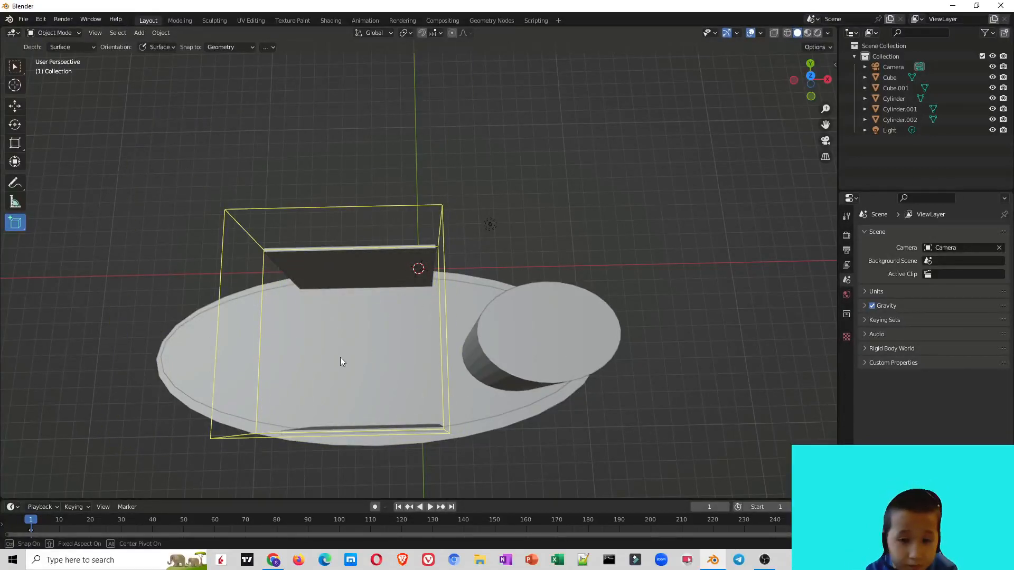
pyautogui.click(584, 421)
pyautogui.moveTo(584, 421); pyautogui.dragTo(645, 362, button='middle')
pyautogui.click(16, 161)
pyautogui.moveTo(615, 323); pyautogui.dragTo(561, 269, button='middle')
pyautogui.moveTo(471, 51); pyautogui.dragTo(473, 79)
pyautogui.moveTo(366, 276); pyautogui.dragTo(262, 161, button='middle')
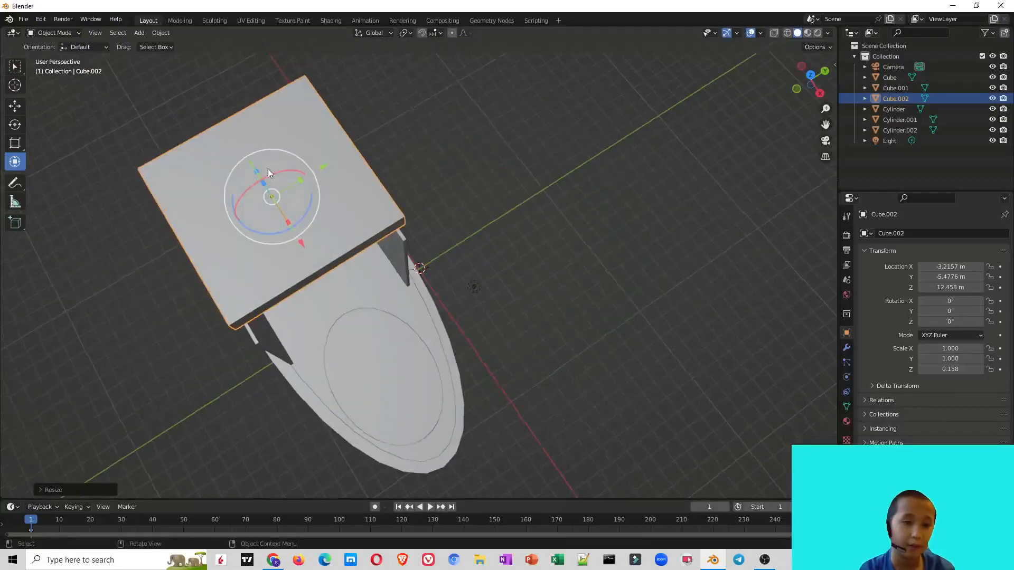
# Move the flattened slab down onto the wall panels, to about X -3.22, Y -5.38, Z 9.14 m.
pyautogui.moveTo(91, 288); pyautogui.dragTo(166, 213, button='middle')
pyautogui.click(17, 108)
pyautogui.moveTo(382, 77); pyautogui.dragTo(392, 145)
pyautogui.moveTo(80, 328); pyautogui.dragTo(184, 309, button='middle')
pyautogui.moveTo(543, 113); pyautogui.dragTo(518, 123)
pyautogui.click(681, 200)
# Draw a flat cylinder covering the top of the roof slab, centred at about X -3.20, Y -5.47, Z 9.83 m.
pyautogui.moveTo(281, 232); pyautogui.dragTo(118, 179, button='middle')
pyautogui.moveTo(63, 264); pyautogui.dragTo(36, 185, button='middle')
pyautogui.moveTo(14, 222); pyautogui.dragTo(78, 268)
pyautogui.moveTo(276, 184); pyautogui.dragTo(423, 246)
pyautogui.moveTo(488, 279); pyautogui.dragTo(492, 280)
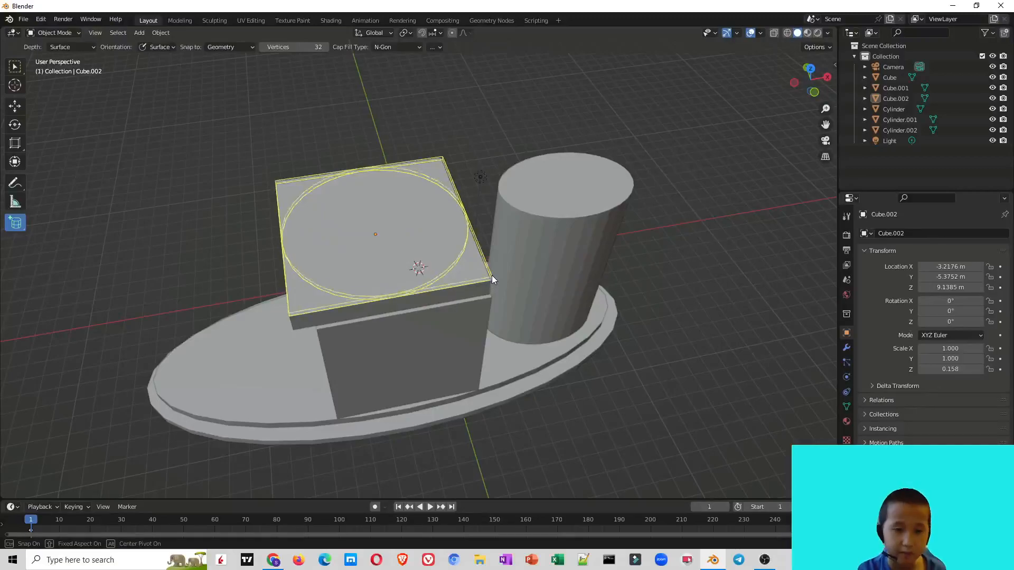
pyautogui.click(492, 274)
# Draw a second flat cylinder on top of the roof disc, and move it to sit centred on that disc.
pyautogui.moveTo(299, 193); pyautogui.dragTo(505, 276)
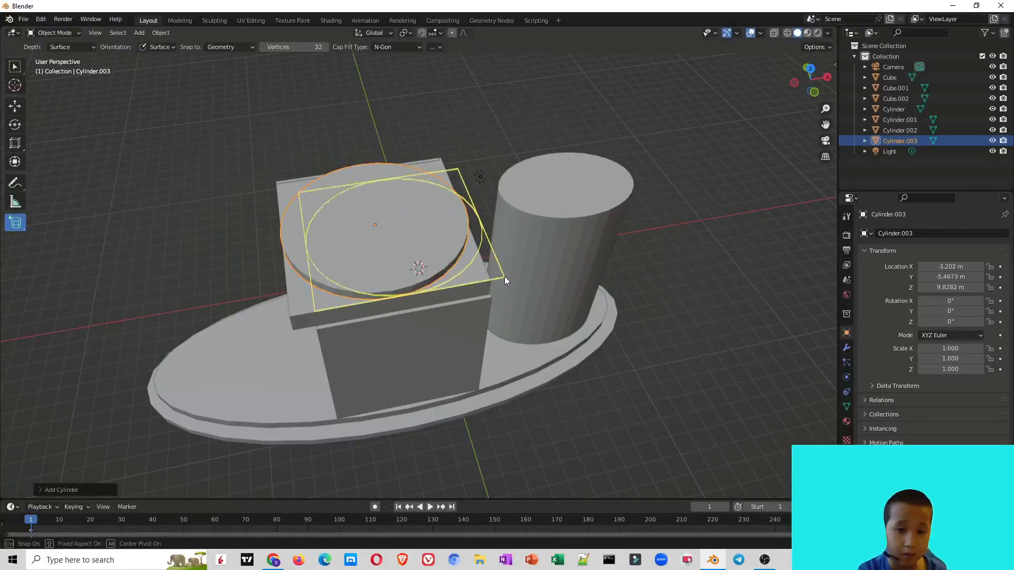
pyautogui.click(505, 271)
pyautogui.click(15, 106)
pyautogui.moveTo(394, 227); pyautogui.dragTo(375, 220)
pyautogui.moveTo(131, 283); pyautogui.dragTo(220, 284, button='middle')
pyautogui.moveTo(539, 96); pyautogui.dragTo(530, 103)
pyautogui.moveTo(328, 107); pyautogui.dragTo(445, 112, button='middle')
pyautogui.moveTo(467, 78); pyautogui.dragTo(464, 77)
pyautogui.moveTo(296, 288); pyautogui.dragTo(527, 326, button='middle')
pyautogui.click(471, 133)
# Draw a third, smaller flat cylinder on top of the stacked discs, centred at about X -2.70, Y -5.80, Z 10.89 m.
pyautogui.click(16, 224)
pyautogui.moveTo(295, 254); pyautogui.dragTo(449, 360)
pyautogui.click(449, 354)
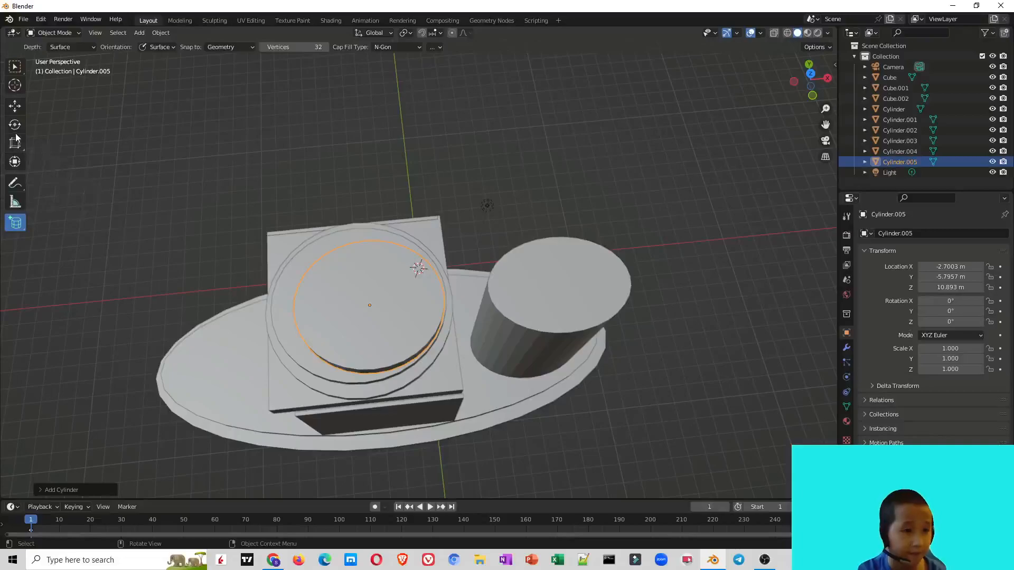
pyautogui.click(15, 106)
pyautogui.moveTo(702, 456); pyautogui.dragTo(749, 471, button='middle')
pyautogui.click(749, 472)
# Draw a cube block on top of the uppermost disc.
pyautogui.moveTo(12, 227); pyautogui.dragTo(44, 226)
pyautogui.moveTo(360, 319); pyautogui.dragTo(505, 337)
pyautogui.click(651, 323)
pyautogui.moveTo(651, 323); pyautogui.dragTo(660, 343, button='middle')
# Draw two cylinders stacked one above the other on top of the upper cube block.
pyautogui.moveTo(14, 223); pyautogui.dragTo(74, 270)
pyautogui.click(75, 269)
pyautogui.moveTo(360, 280); pyautogui.dragTo(525, 297)
pyautogui.click(525, 296)
pyautogui.moveTo(383, 269); pyautogui.dragTo(524, 276)
pyautogui.click(525, 265)
# Move the topmost cylinder to about X -3.31, Y -5.91, Z 16.48 m so it sits over the stack.
pyautogui.click(14, 107)
pyautogui.moveTo(447, 266); pyautogui.dragTo(433, 278)
pyautogui.moveTo(433, 277); pyautogui.dragTo(664, 249, button='middle')
pyautogui.moveTo(461, 61); pyautogui.dragTo(461, 58)
pyautogui.scroll(2, 556, 281)
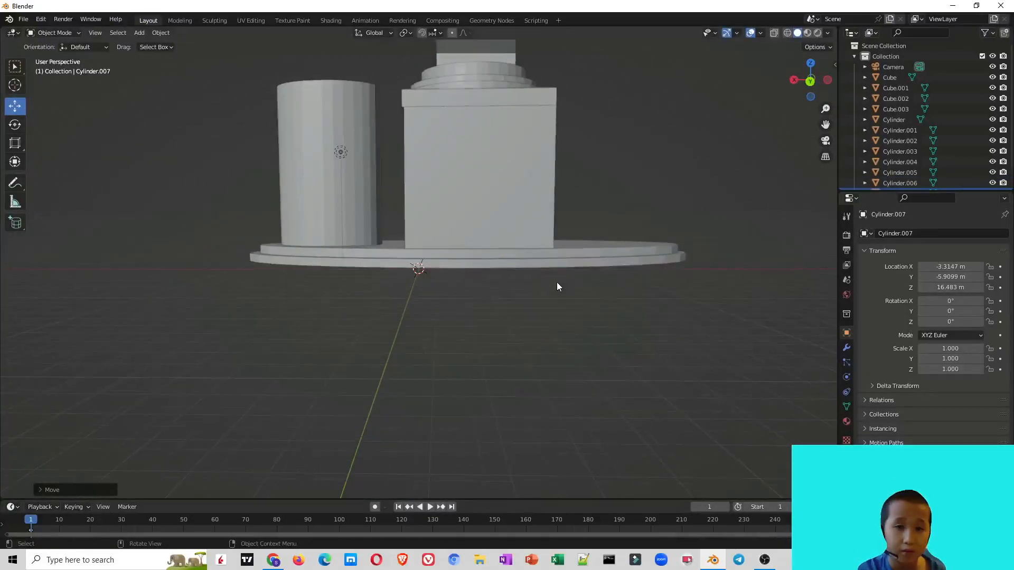
# Draw a cone on top of the uppermost cylinder of the stack, centred at about X -3.51, Y -4.34, Z 20.32 m.
pyautogui.moveTo(556, 282); pyautogui.dragTo(587, 386, button='middle')
pyautogui.moveTo(423, 183); pyautogui.dragTo(426, 186)
pyautogui.moveTo(712, 288); pyautogui.dragTo(444, 265, button='middle')
pyautogui.moveTo(15, 222); pyautogui.dragTo(68, 267)
pyautogui.moveTo(588, 219); pyautogui.dragTo(571, 337)
pyautogui.click(784, 173)
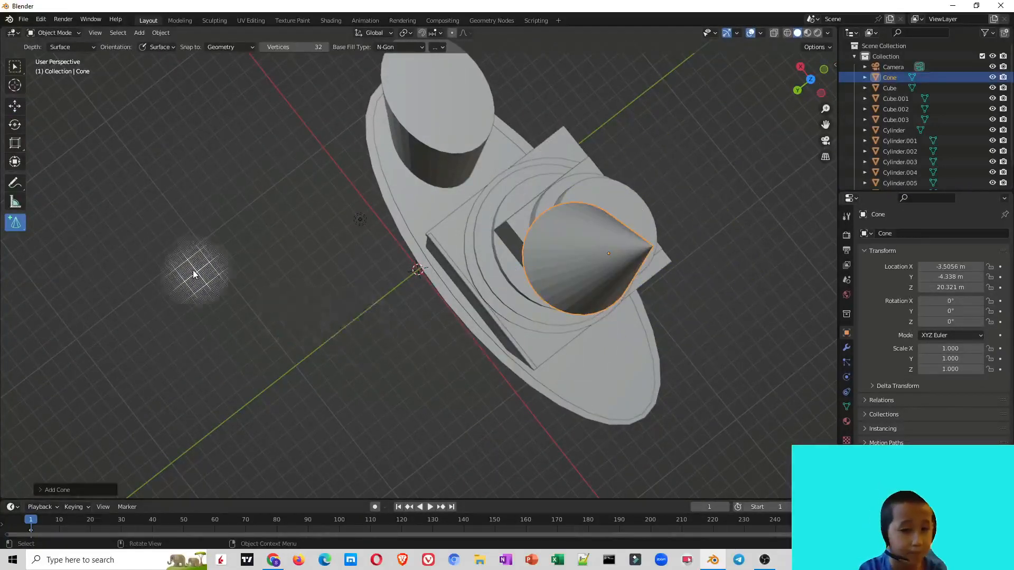
# Move the cone to about X -3.35, Y -5.74, Z 20.27 m so it is centred over the stack.
pyautogui.click(14, 106)
pyautogui.moveTo(605, 240); pyautogui.dragTo(648, 214)
pyautogui.moveTo(409, 365); pyautogui.dragTo(464, 280, button='middle')
pyautogui.scroll(-3, 559, 255)
pyautogui.moveTo(465, 70); pyautogui.dragTo(461, 70)
pyautogui.click(568, 331)
pyautogui.moveTo(568, 330); pyautogui.dragTo(437, 367, button='middle')
pyautogui.click(457, 166)
pyautogui.moveTo(455, 161); pyautogui.dragTo(453, 161)
pyautogui.click(649, 350)
pyautogui.moveTo(650, 350); pyautogui.dragTo(229, 402, button='middle')
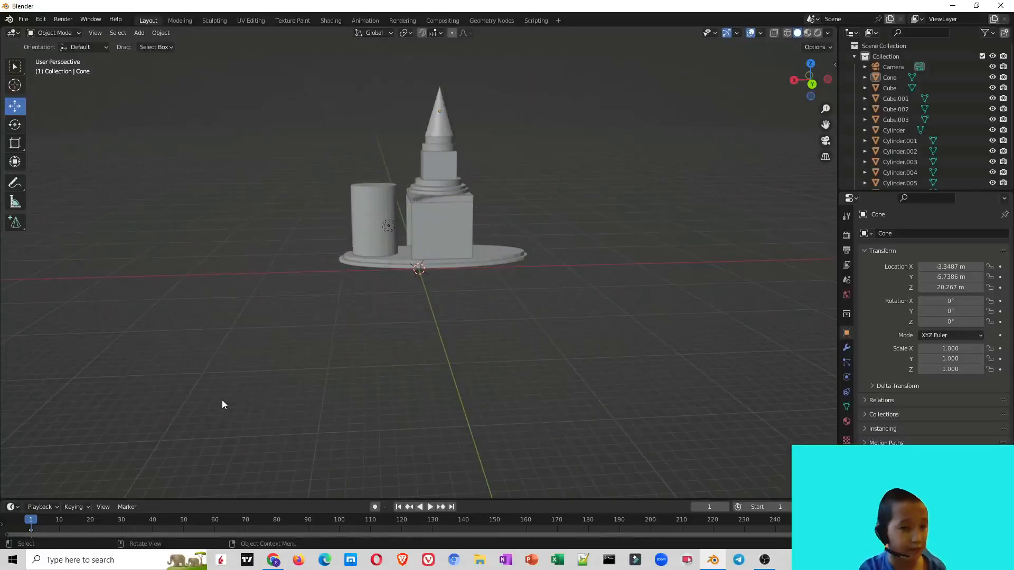
# Draw a large UV sphere in front of the structure, centred at about X 20.47, Y 31.94, Z 8.38 m.
pyautogui.click(17, 227)
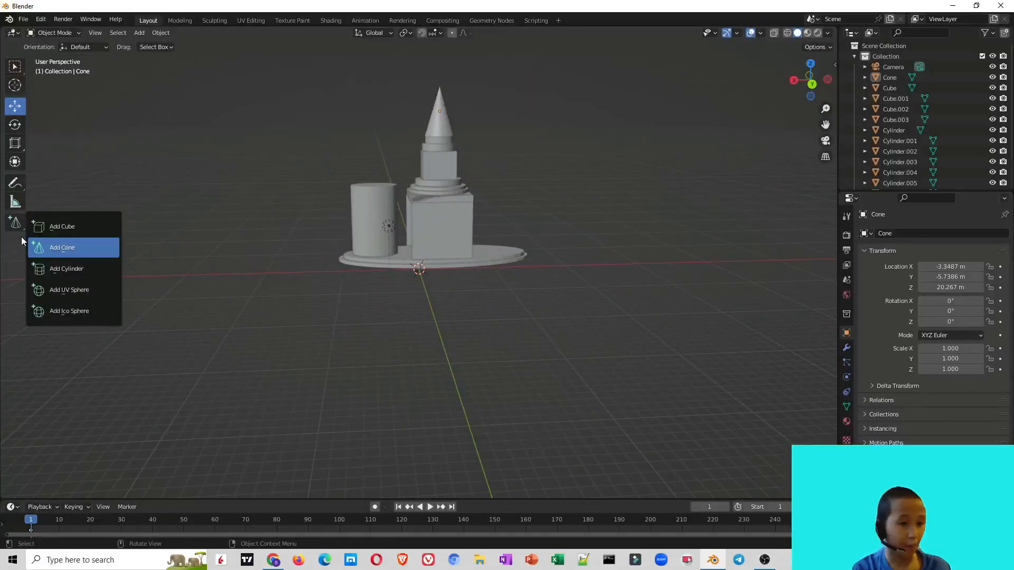
pyautogui.click(89, 291)
pyautogui.moveTo(105, 343); pyautogui.dragTo(311, 417)
pyautogui.click(308, 179)
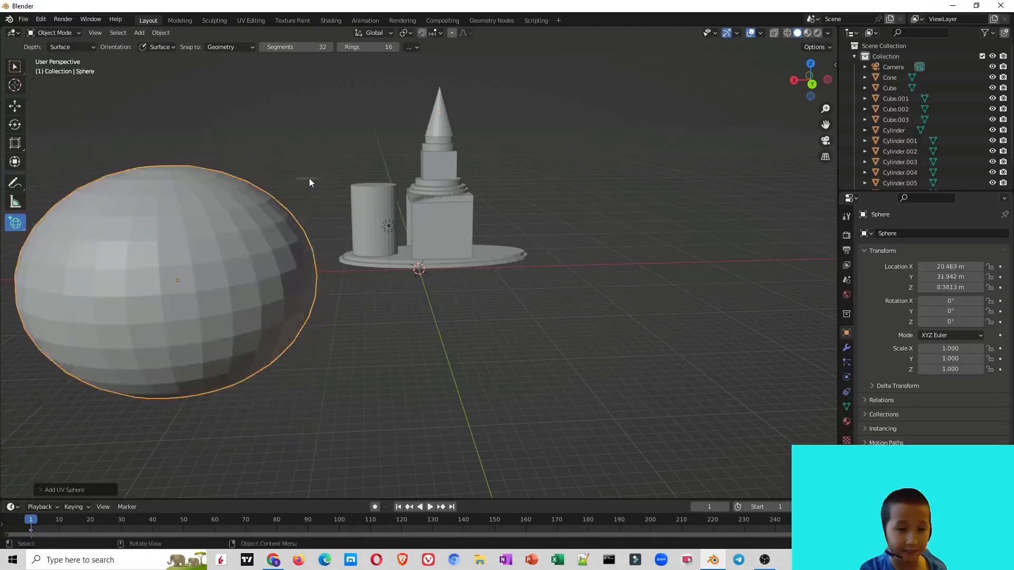
# Try a large icosphere at about X -13.08, Y 29.04, Z 7.64 m, and undo both large spheres.
pyautogui.click(14, 226)
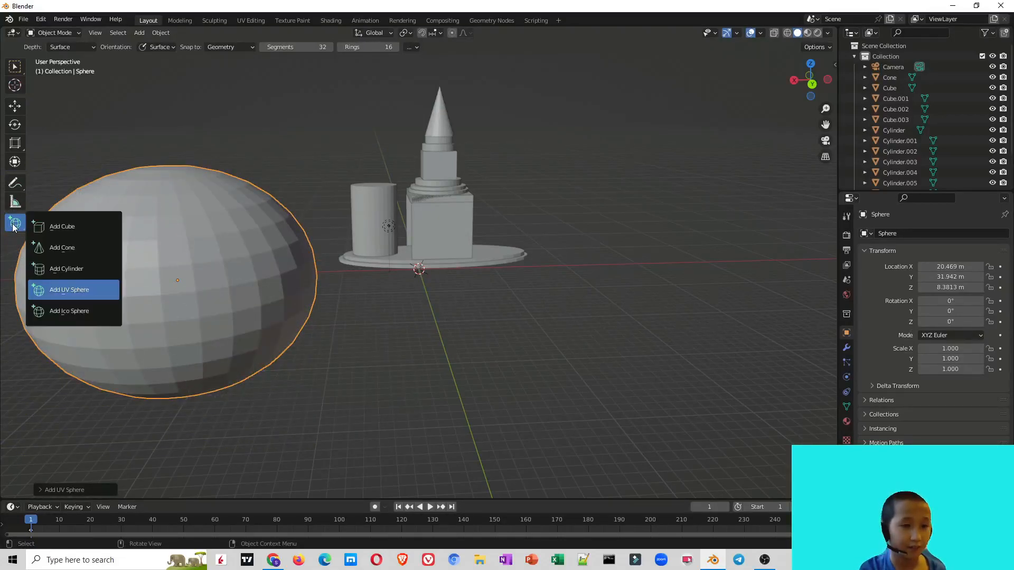
pyautogui.click(75, 319)
pyautogui.moveTo(476, 313); pyautogui.dragTo(779, 409)
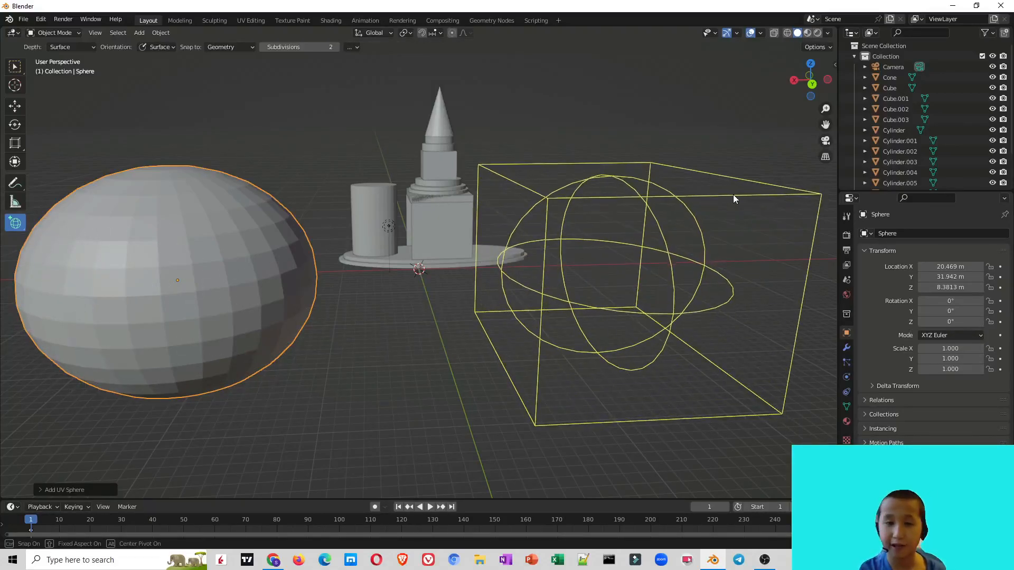
pyautogui.click(732, 194)
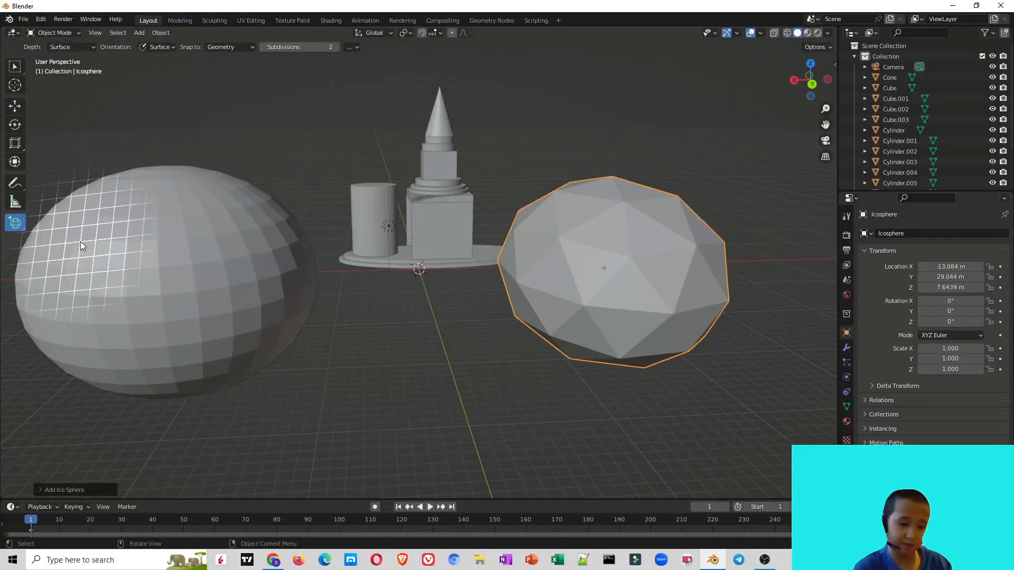
pyautogui.hotkey('ctrl', 'z')
pyautogui.hotkey('ctrl', 'z')
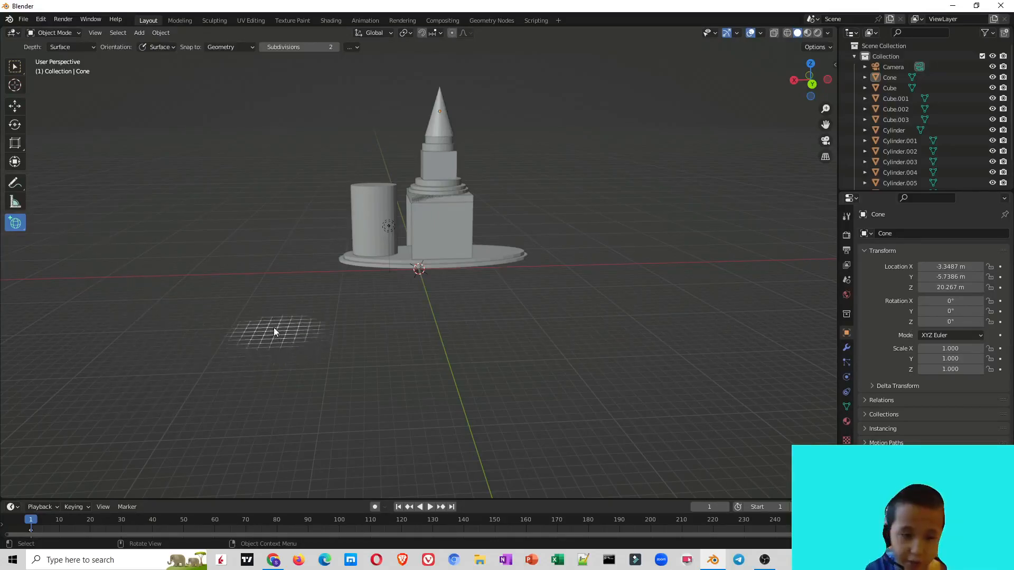
# Draw a smaller icosphere and two UV spheres on the ground in front of the structure.
pyautogui.moveTo(268, 338); pyautogui.dragTo(366, 406)
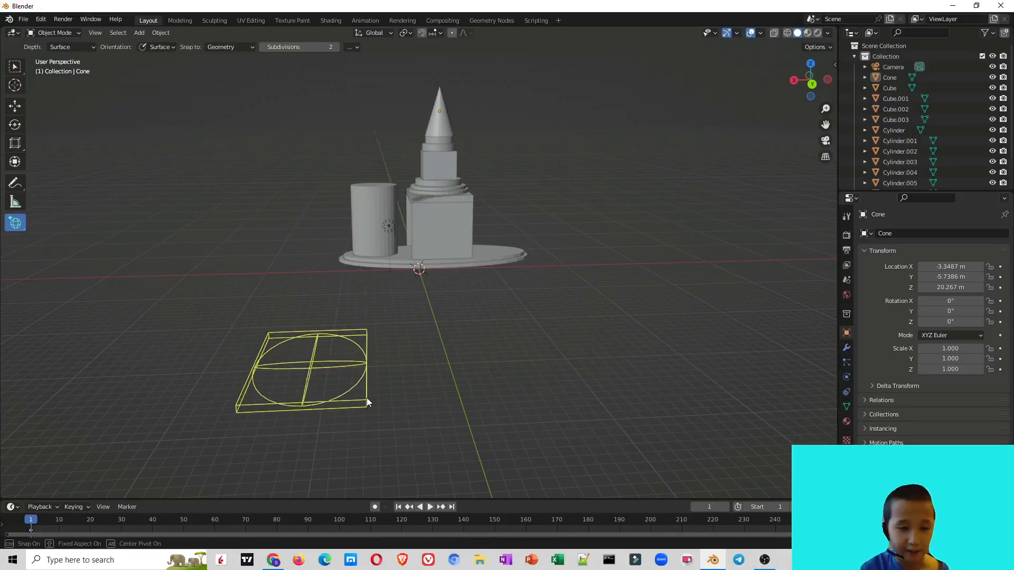
pyautogui.click(360, 317)
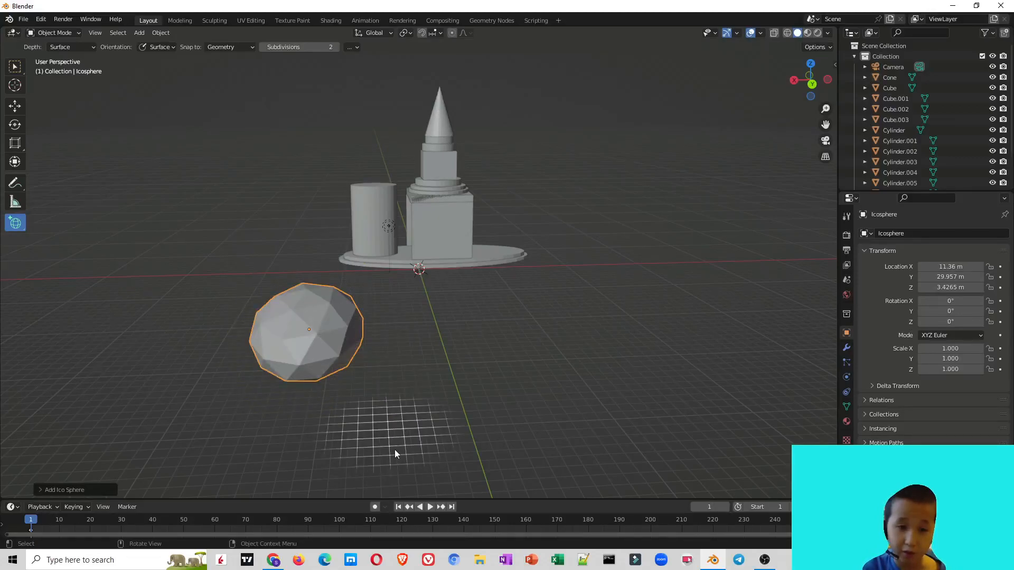
pyautogui.click(21, 225)
pyautogui.click(93, 285)
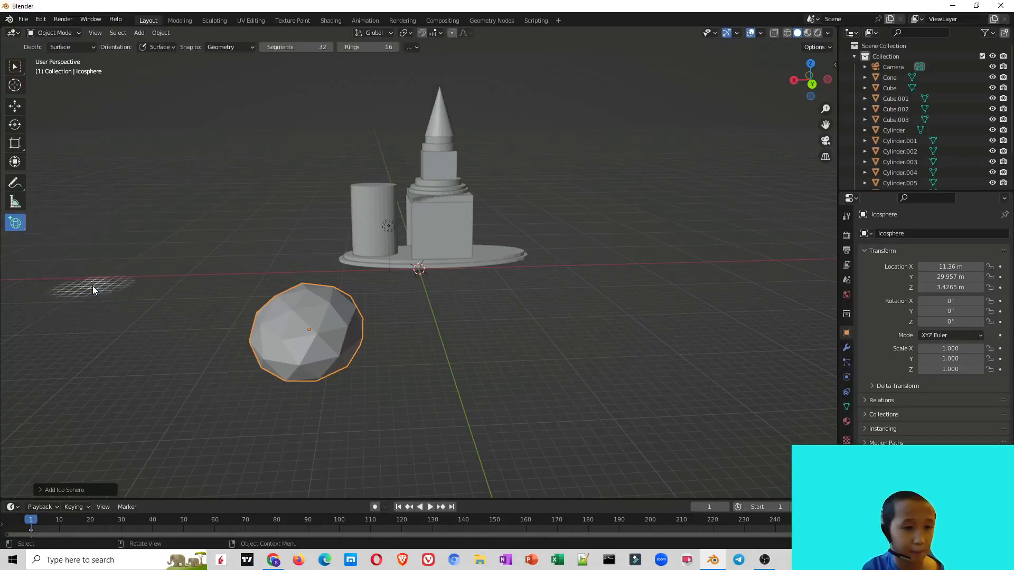
pyautogui.moveTo(486, 328); pyautogui.dragTo(625, 375)
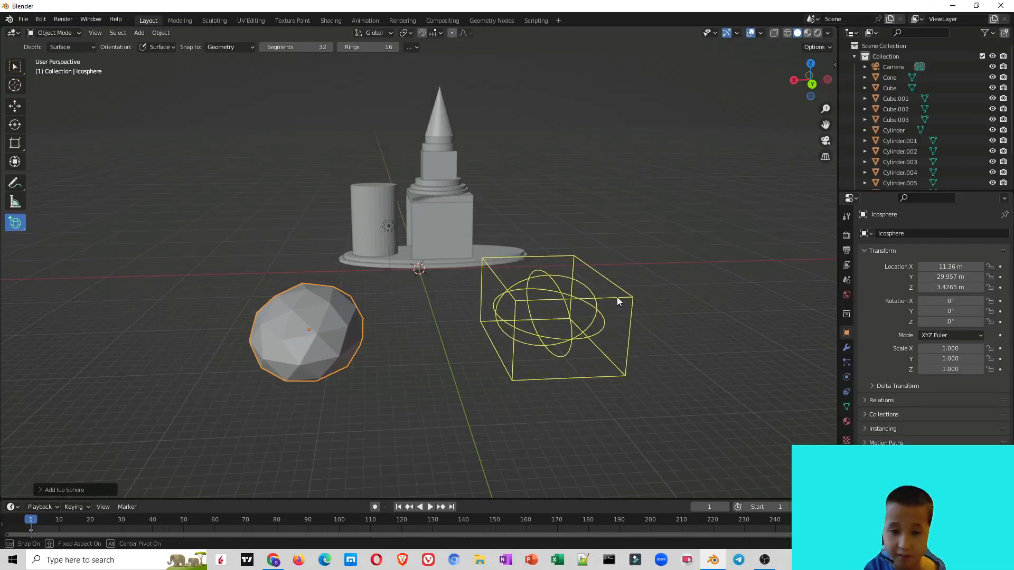
pyautogui.click(616, 289)
pyautogui.moveTo(382, 402); pyautogui.dragTo(518, 474)
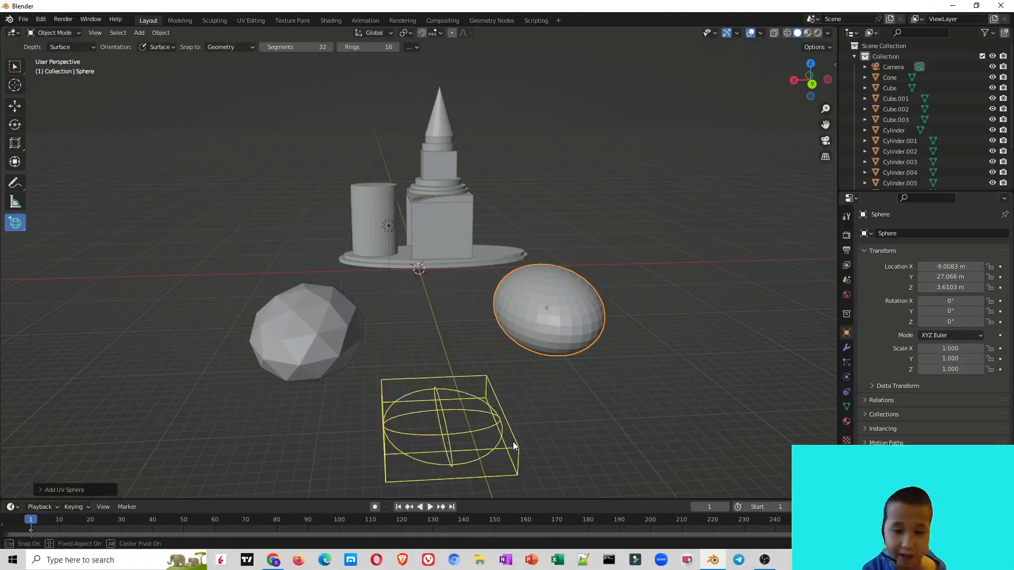
pyautogui.click(522, 383)
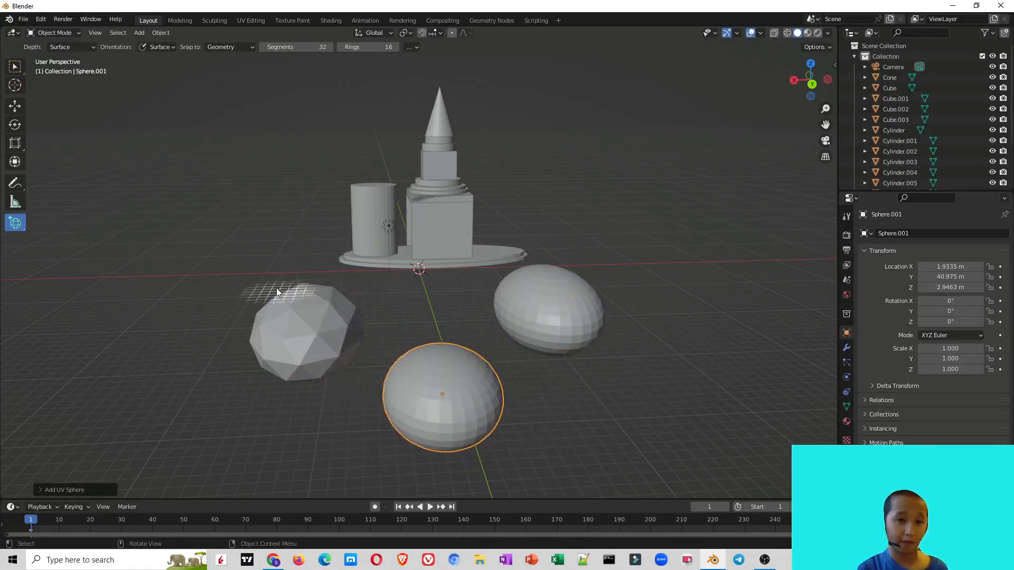
# Move the last-drawn UV sphere with the Transform tool to about X -25.36, Y -2.17, Z 12.68 m.
pyautogui.moveTo(120, 286); pyautogui.dragTo(266, 340, button='middle')
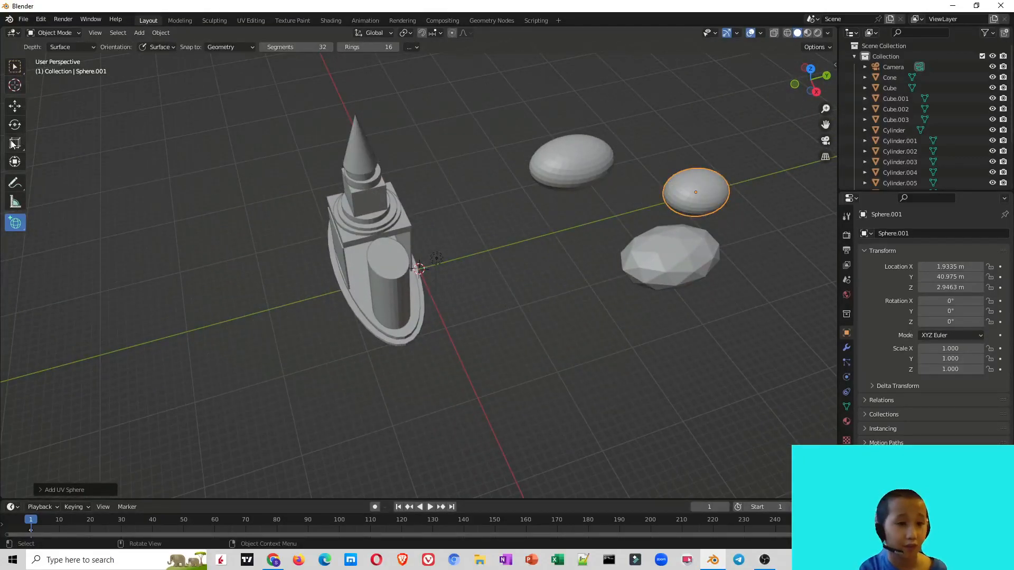
pyautogui.click(22, 160)
pyautogui.moveTo(695, 192); pyautogui.dragTo(341, 84)
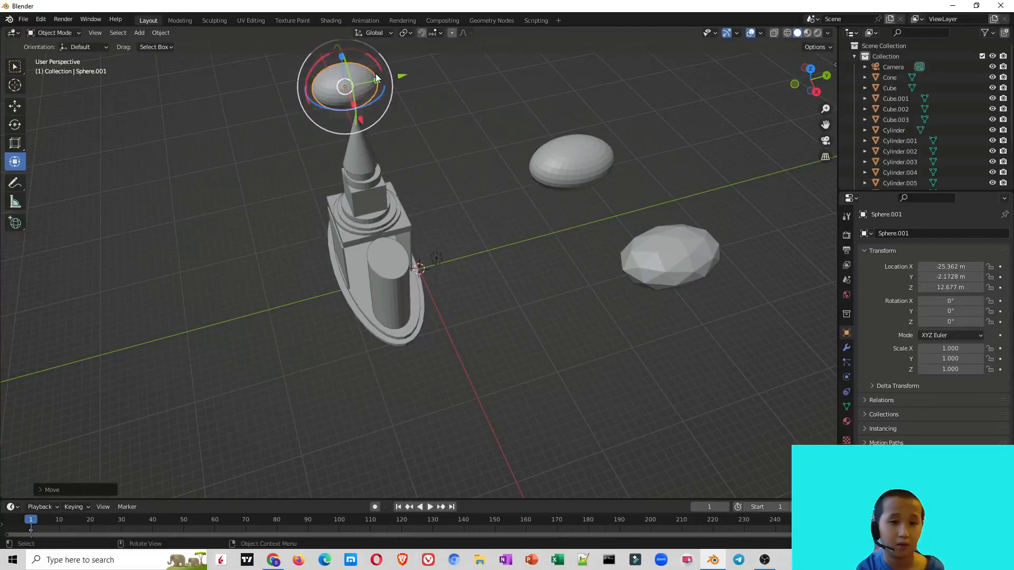
# Try lowering the selected sphere to about Z -28.24 m and stretching it to Z scale 4.429, and undo both changes.
pyautogui.moveTo(496, 176); pyautogui.dragTo(344, 133, button='middle')
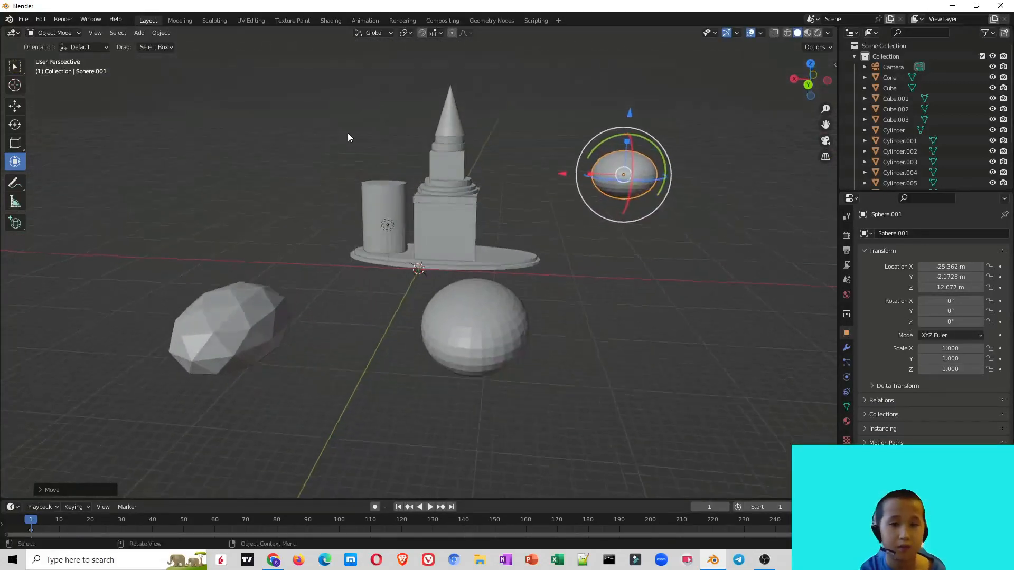
pyautogui.moveTo(626, 170); pyautogui.dragTo(473, 397)
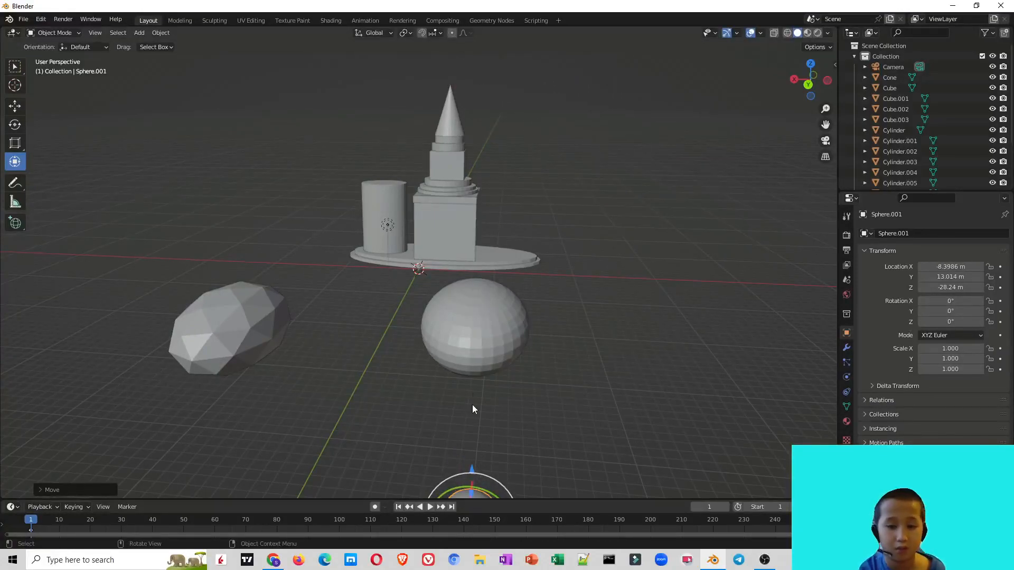
pyautogui.moveTo(475, 486); pyautogui.dragTo(505, 380)
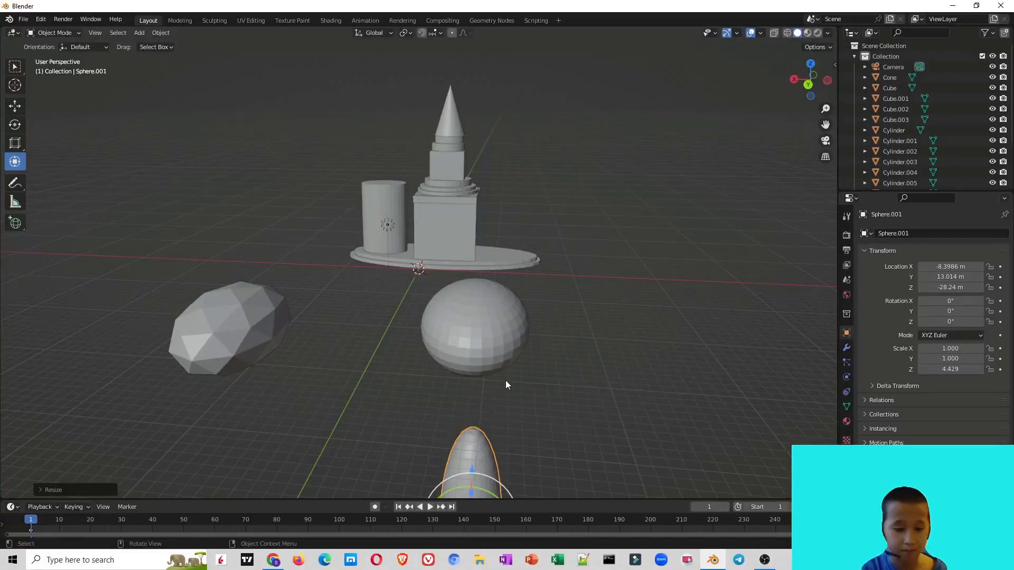
pyautogui.hotkey('ctrl', 'z')
pyautogui.hotkey('ctrl', 'z')
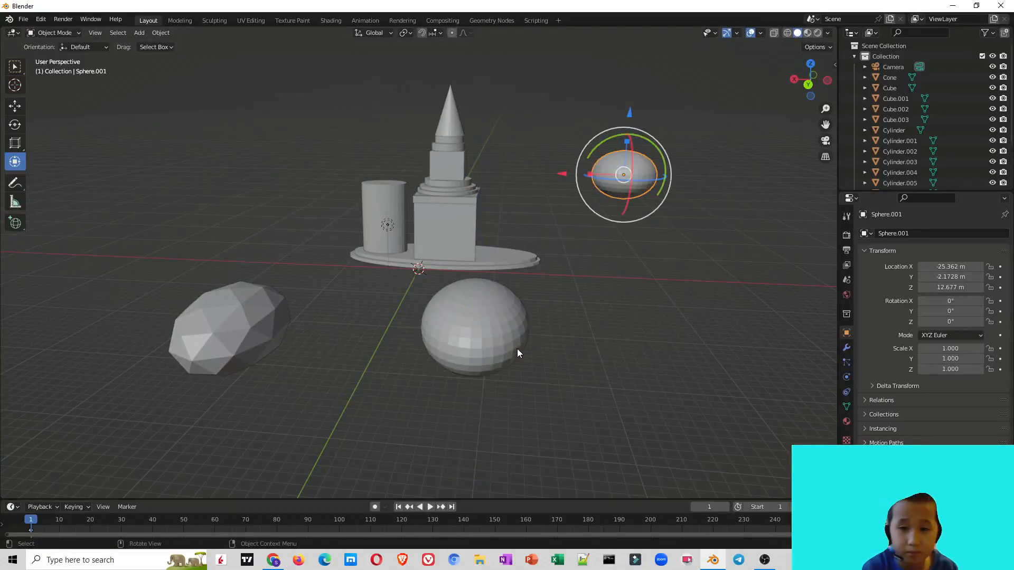
# Move the selected sphere above the tip of the stack's cone, to about X -3.21, Y -5.80, Z 26.43 m.
pyautogui.moveTo(623, 175); pyautogui.dragTo(452, 60)
pyautogui.moveTo(458, 117); pyautogui.dragTo(402, 78, button='middle')
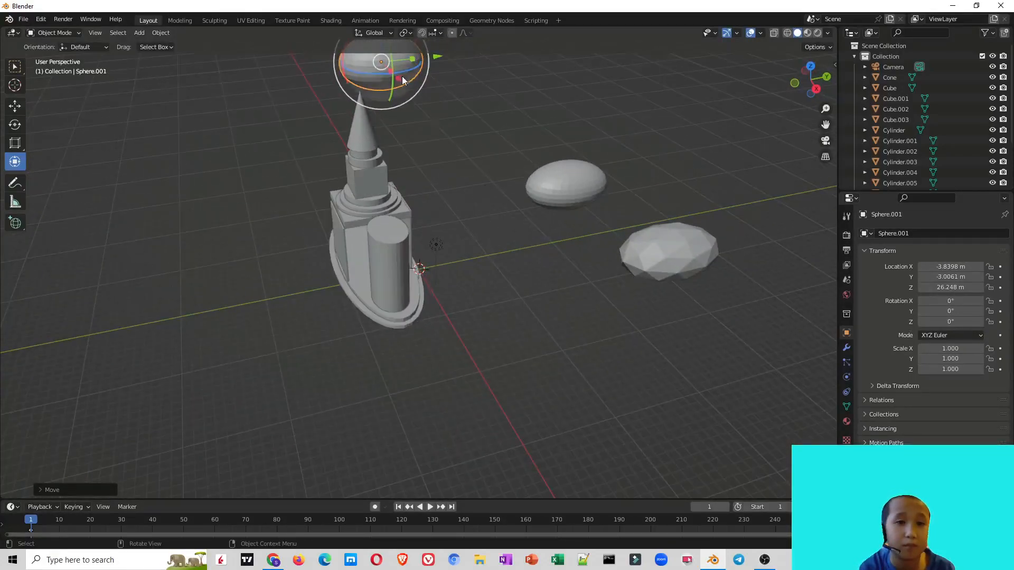
pyautogui.moveTo(387, 58); pyautogui.dragTo(365, 59)
pyautogui.moveTo(182, 281); pyautogui.dragTo(310, 271, button='middle')
pyautogui.moveTo(401, 81); pyautogui.dragTo(415, 73)
pyautogui.moveTo(335, 211); pyautogui.dragTo(510, 305, button='middle')
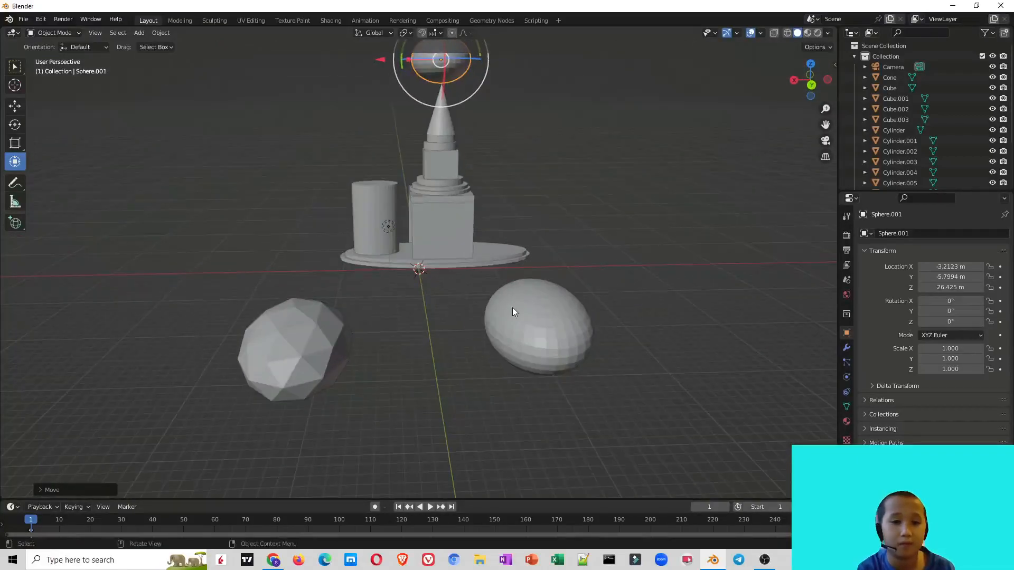
# Delete the UV sphere and the icosphere left on the ground in front of the structure.
pyautogui.click(554, 326)
pyautogui.press('Delete')
pyautogui.click(301, 328)
pyautogui.press('Delete')
pyautogui.scroll(-3, 481, 370)
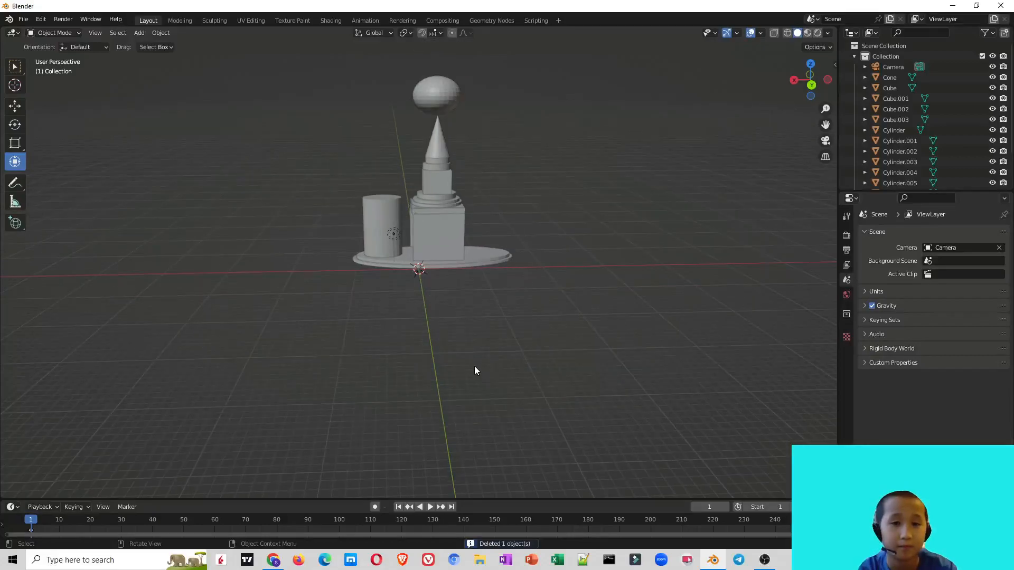
# Draw a tall cone roof over the tall side cylinder, centred at about X 7.00, Y -4.93, Z 14.79 m.
pyautogui.moveTo(327, 362); pyautogui.dragTo(444, 383)
pyautogui.moveTo(274, 325); pyautogui.dragTo(276, 326)
pyautogui.moveTo(276, 326); pyautogui.dragTo(416, 367, button='middle')
pyautogui.scroll(3, 406, 317)
pyautogui.scroll(4, 399, 277)
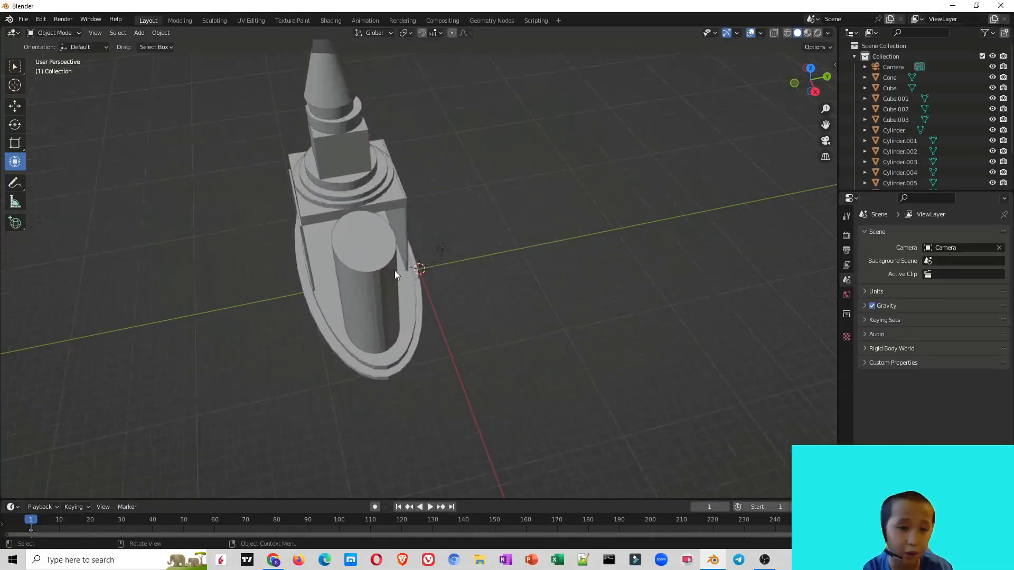
pyautogui.rightClick(356, 255)
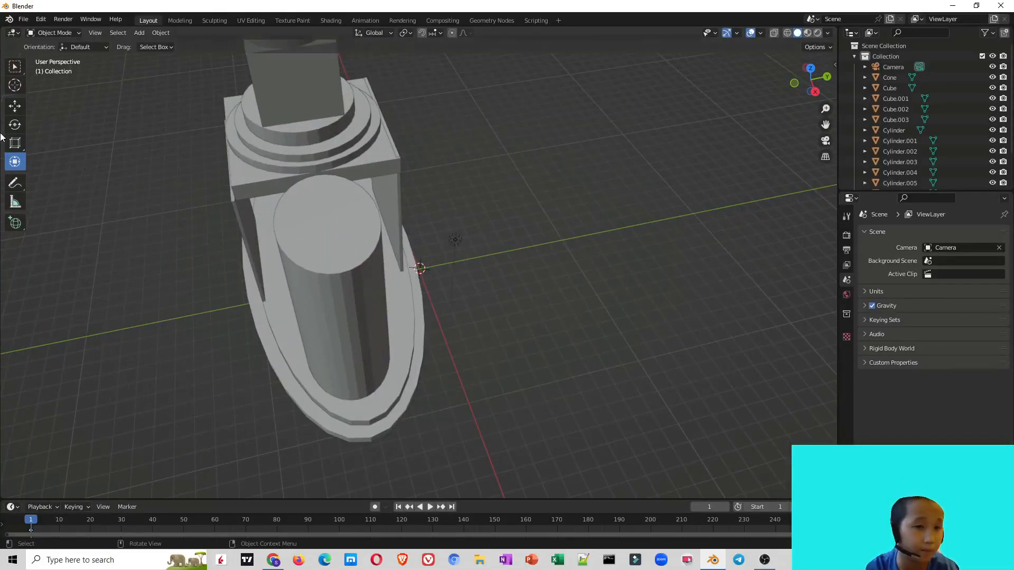
pyautogui.click(19, 226)
pyautogui.moveTo(18, 226); pyautogui.dragTo(53, 247)
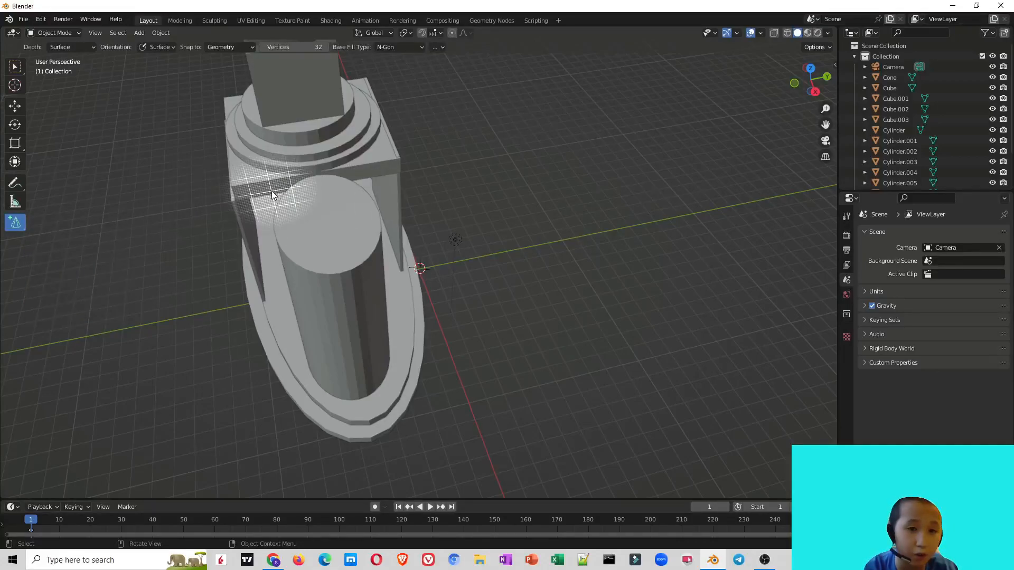
pyautogui.moveTo(284, 193); pyautogui.dragTo(424, 290)
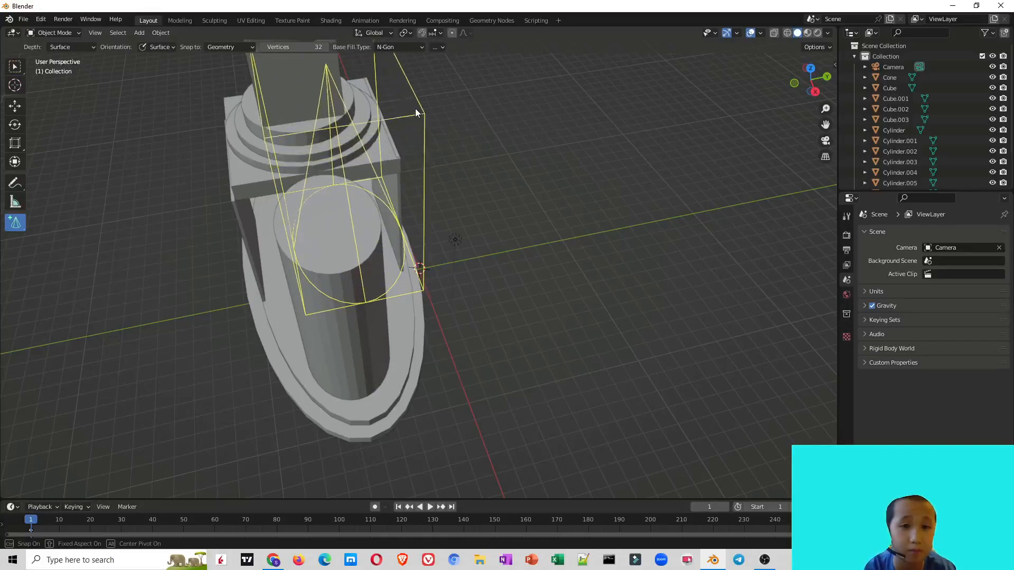
pyautogui.click(411, 93)
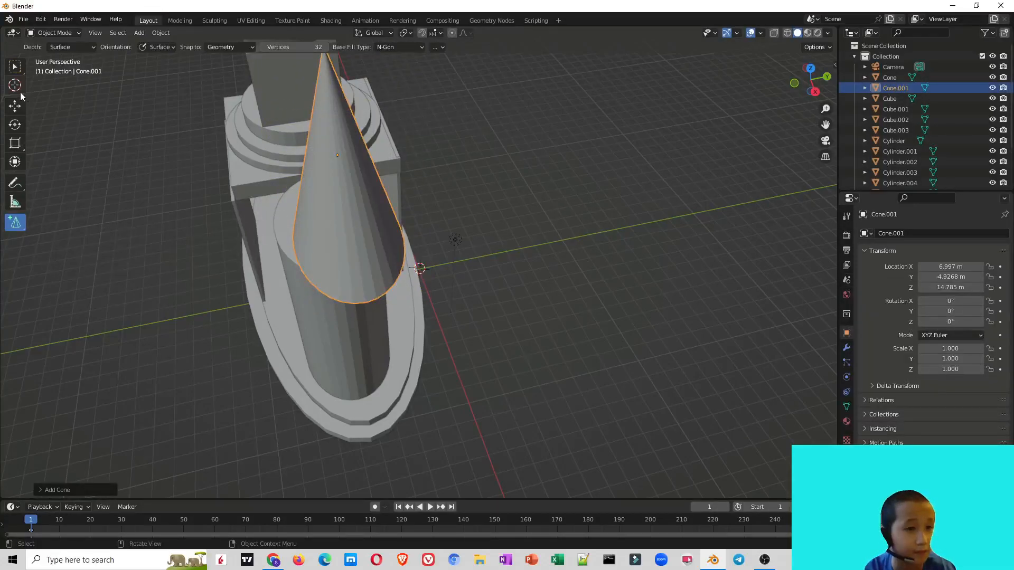
# Move the new cone to about X 5.48, Y -5.44, Z 14.71 m so it sits on the tall side cylinder.
pyautogui.click(17, 106)
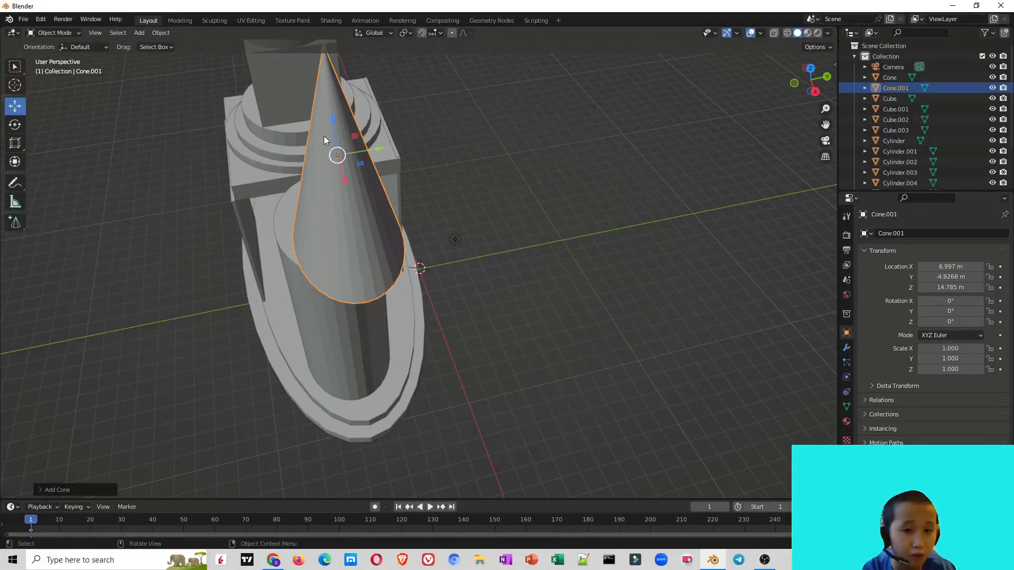
pyautogui.moveTo(338, 155); pyautogui.dragTo(315, 118)
pyautogui.moveTo(581, 315); pyautogui.dragTo(499, 179, button='middle')
pyautogui.scroll(-3, 498, 180)
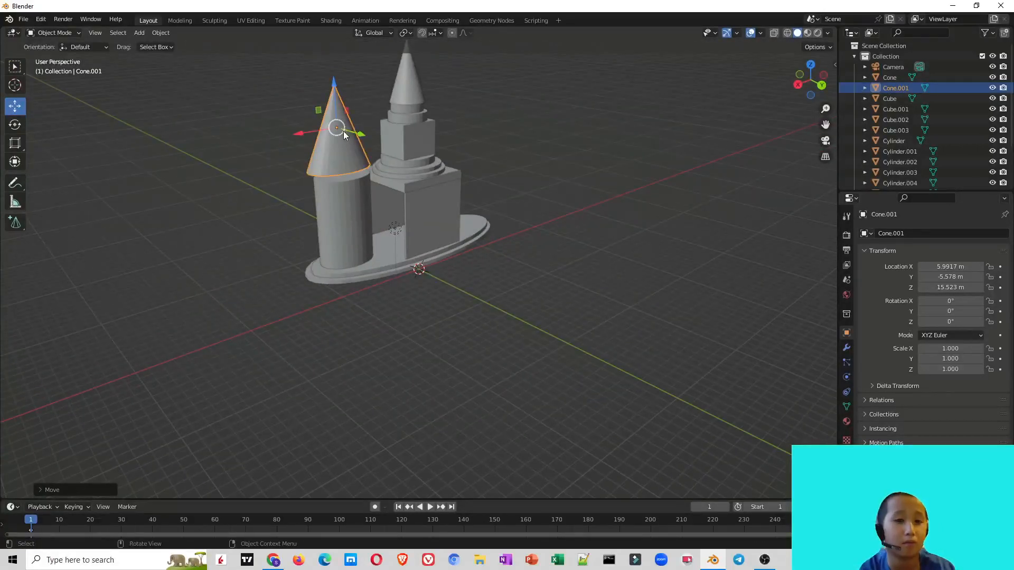
pyautogui.moveTo(343, 129); pyautogui.dragTo(352, 138)
pyautogui.scroll(-2, 499, 328)
pyautogui.moveTo(500, 331); pyautogui.dragTo(436, 295, button='middle')
pyautogui.moveTo(444, 210); pyautogui.dragTo(440, 212)
pyautogui.click(471, 415)
pyautogui.moveTo(338, 406); pyautogui.dragTo(482, 360, button='middle')
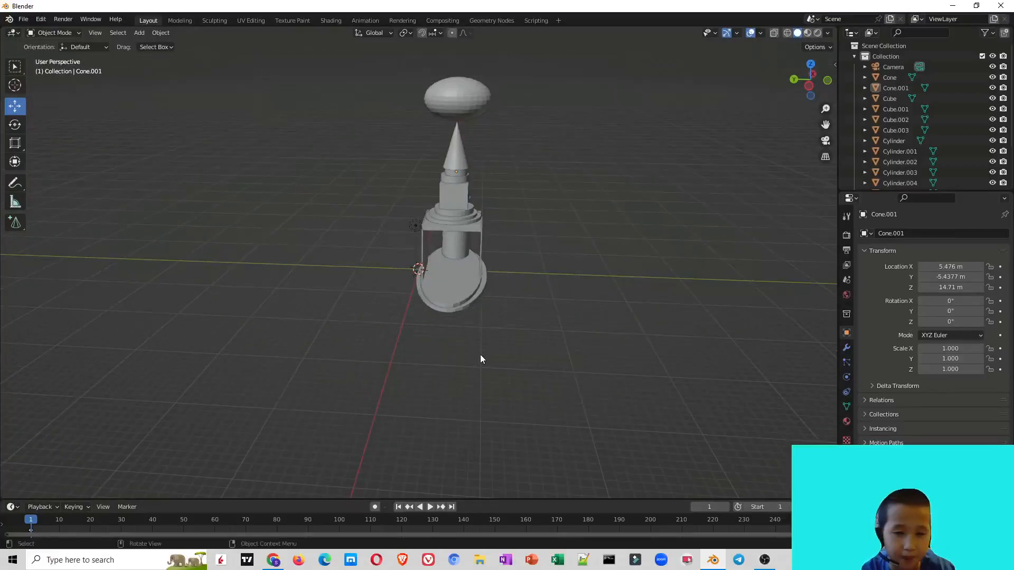
# Try drawing a cone near the edge of the elliptical base, and delete it.
pyautogui.click(16, 222)
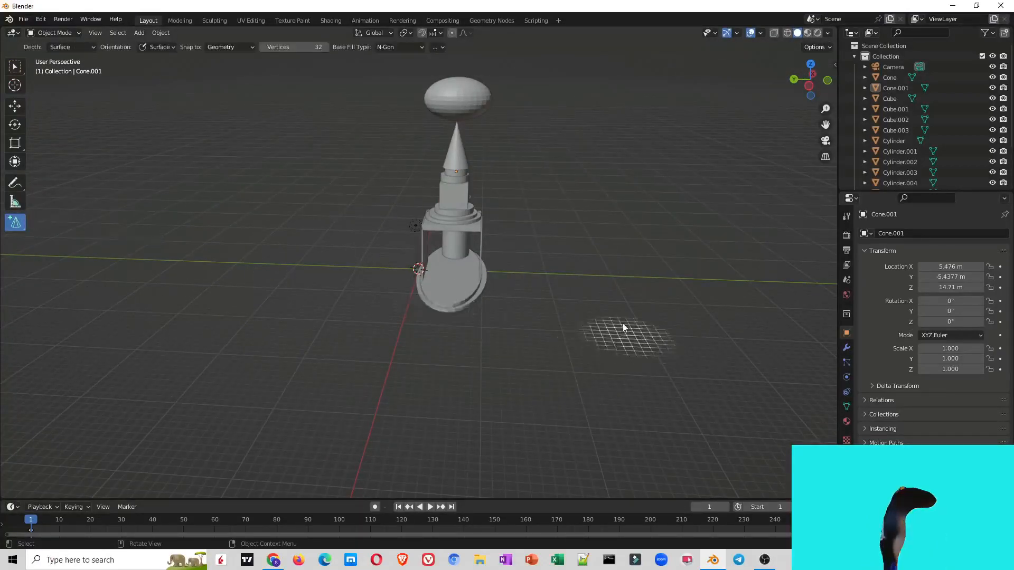
pyautogui.click(423, 276)
pyautogui.click(427, 281)
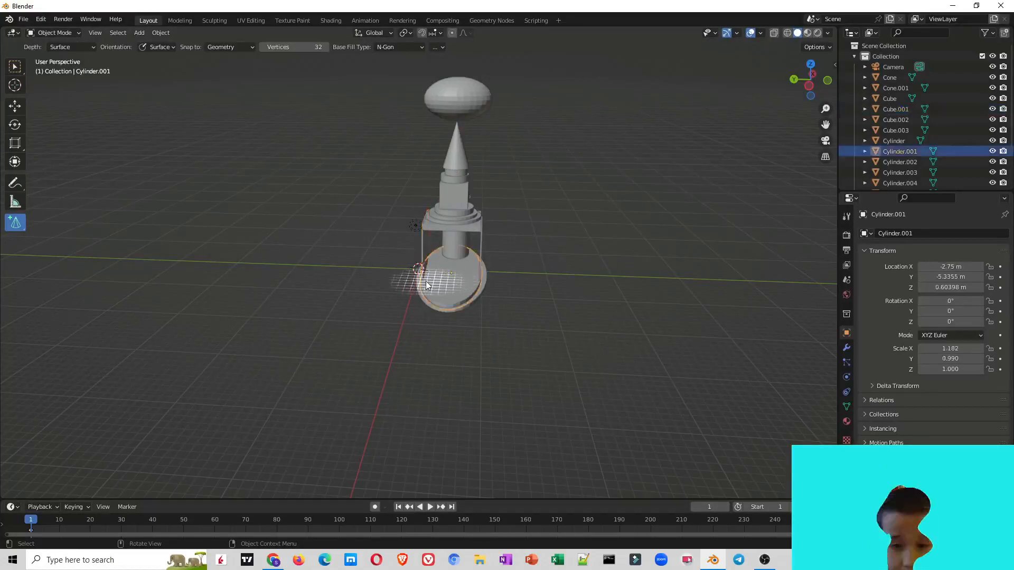
pyautogui.moveTo(424, 271); pyautogui.dragTo(444, 281)
pyautogui.click(417, 280)
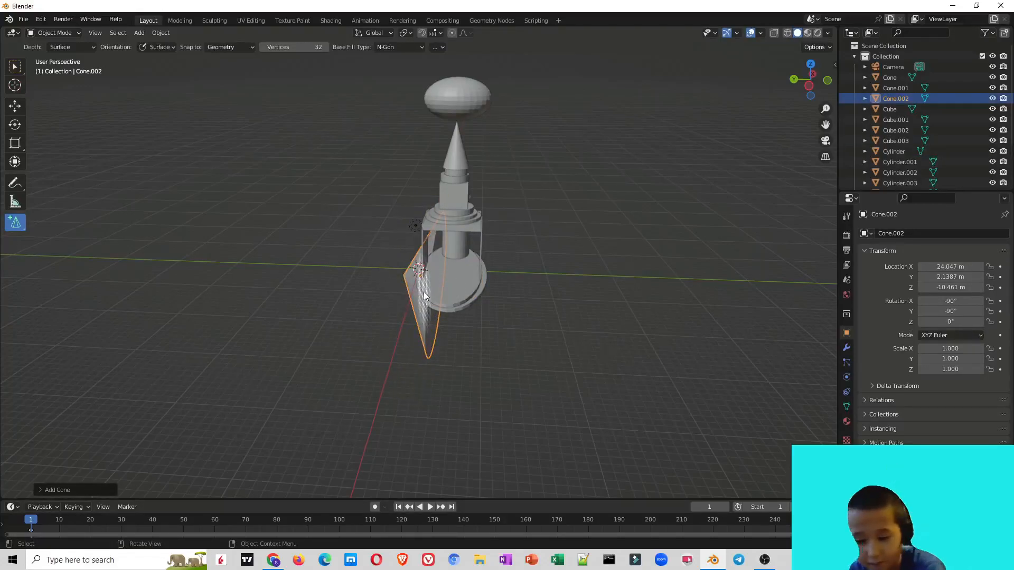
pyautogui.press('Delete')
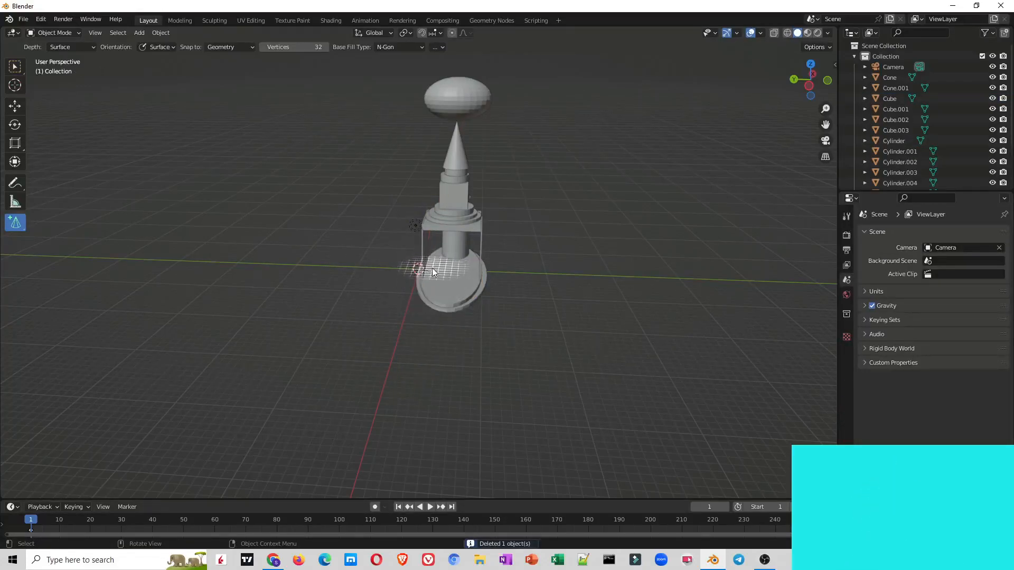
# Draw a cone on the base beside the main block, opposite the tall cylinder, at about X -9.05, Y -5.09, Z 6.22 m.
pyautogui.moveTo(430, 271); pyautogui.dragTo(473, 303)
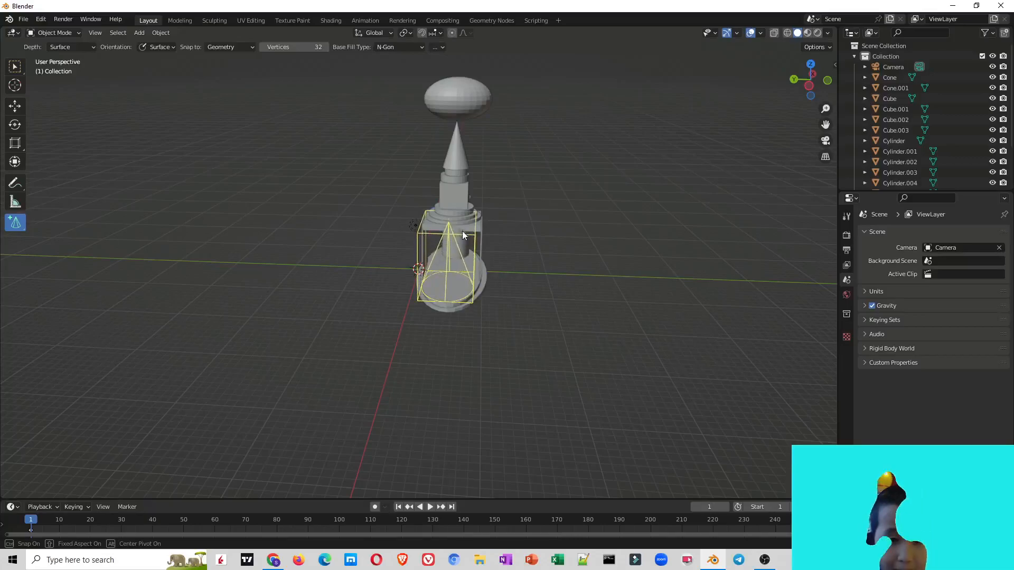
pyautogui.click(461, 229)
pyautogui.moveTo(670, 335); pyautogui.dragTo(547, 339, button='middle')
pyautogui.click(479, 417)
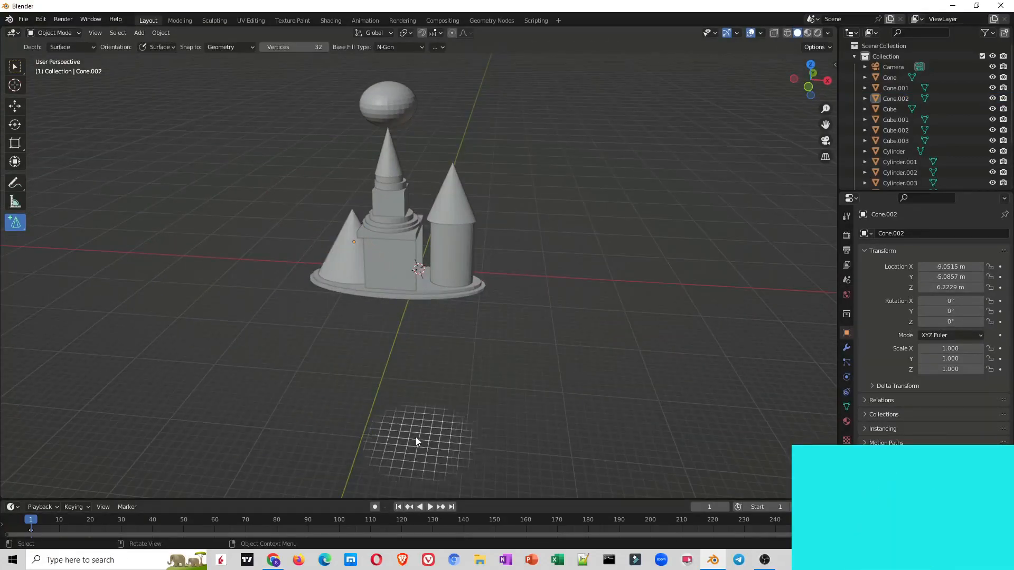
pyautogui.moveTo(305, 384); pyautogui.dragTo(314, 358, button='middle')
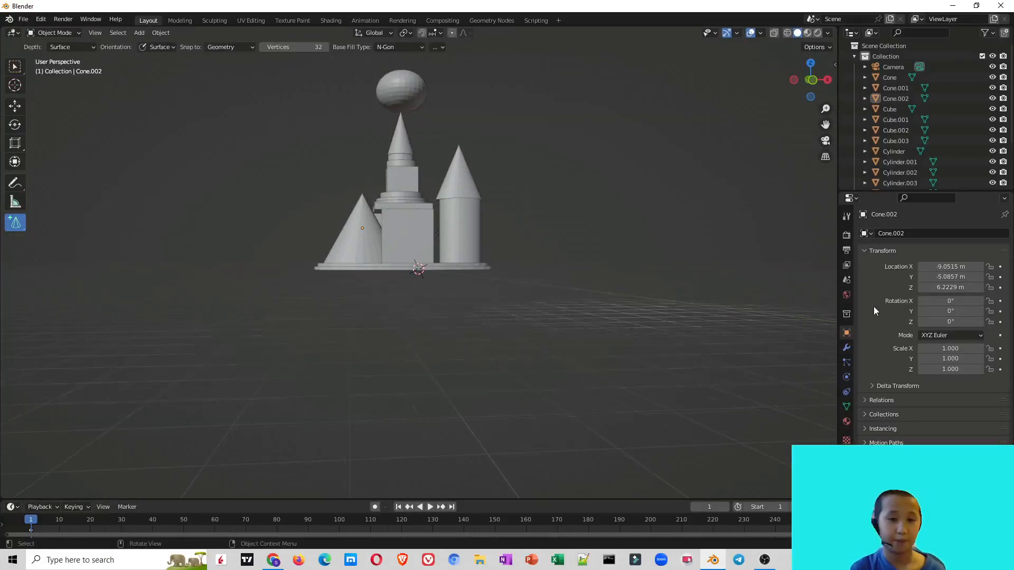